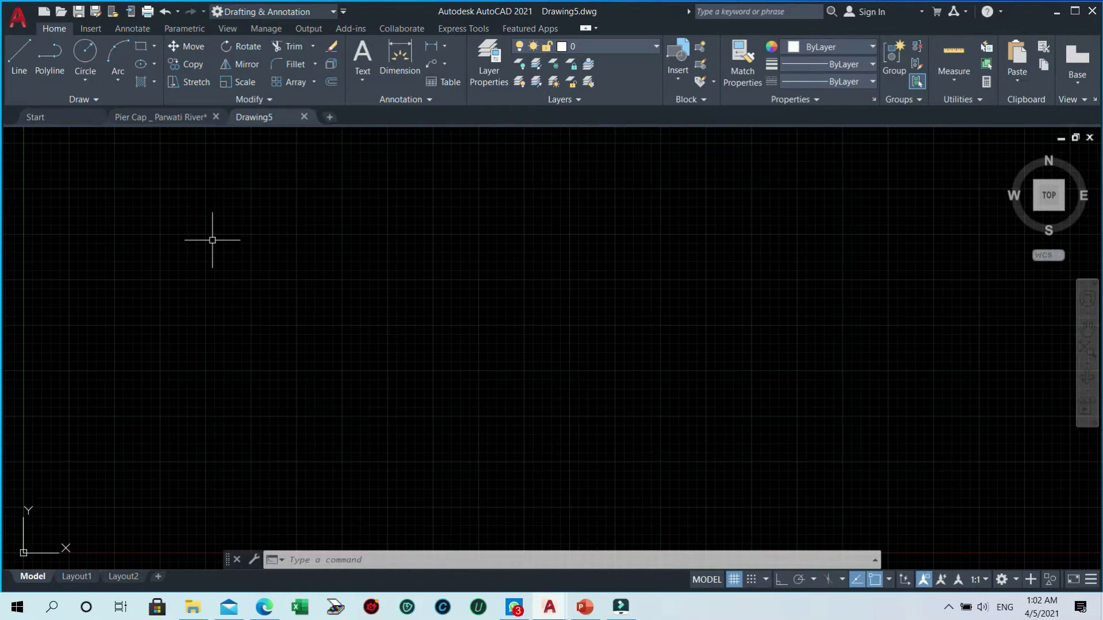
click(699, 396)
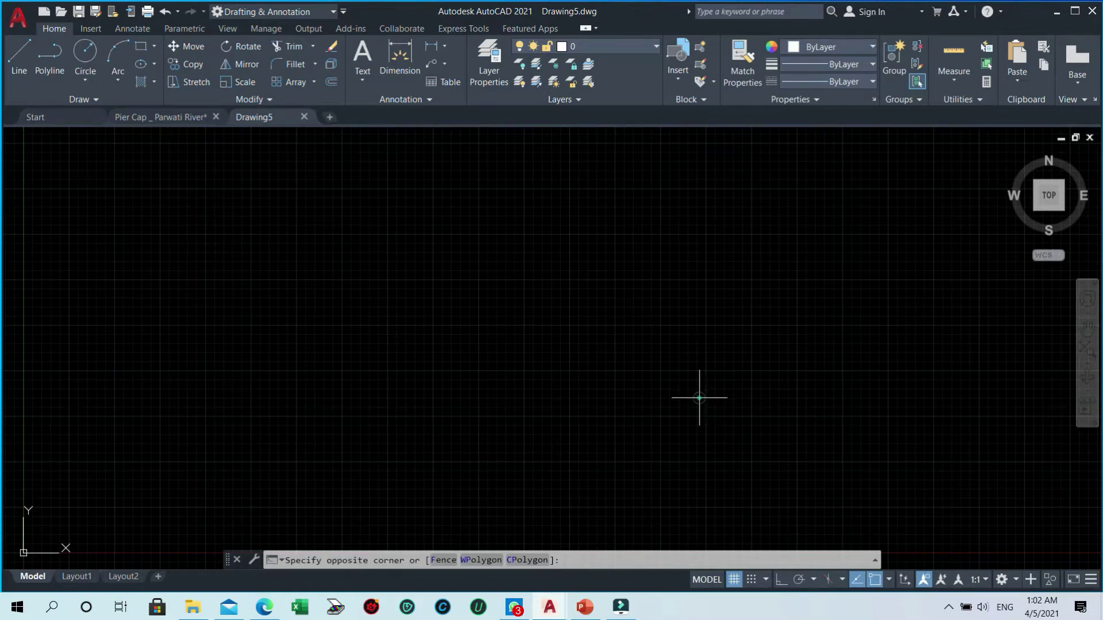
click(104, 173)
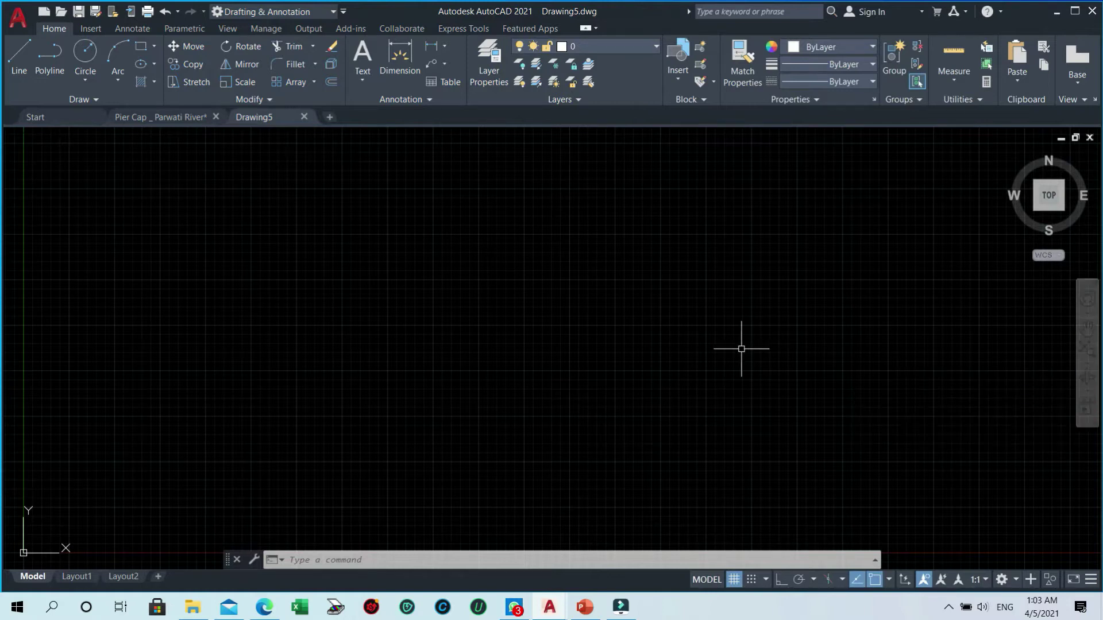
click(500, 291)
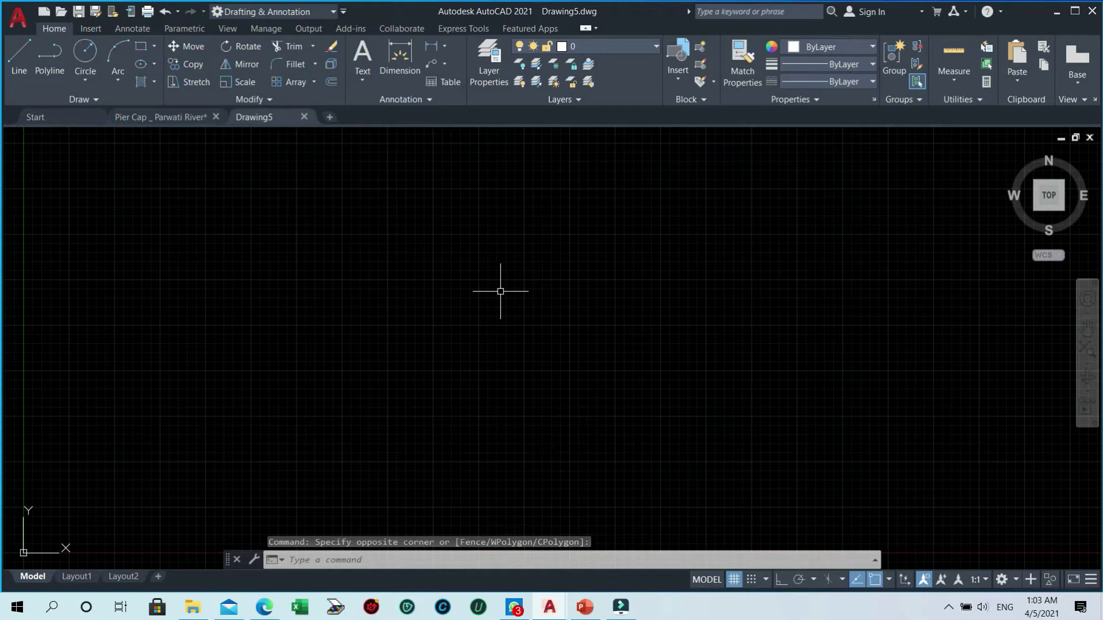
click(547, 361)
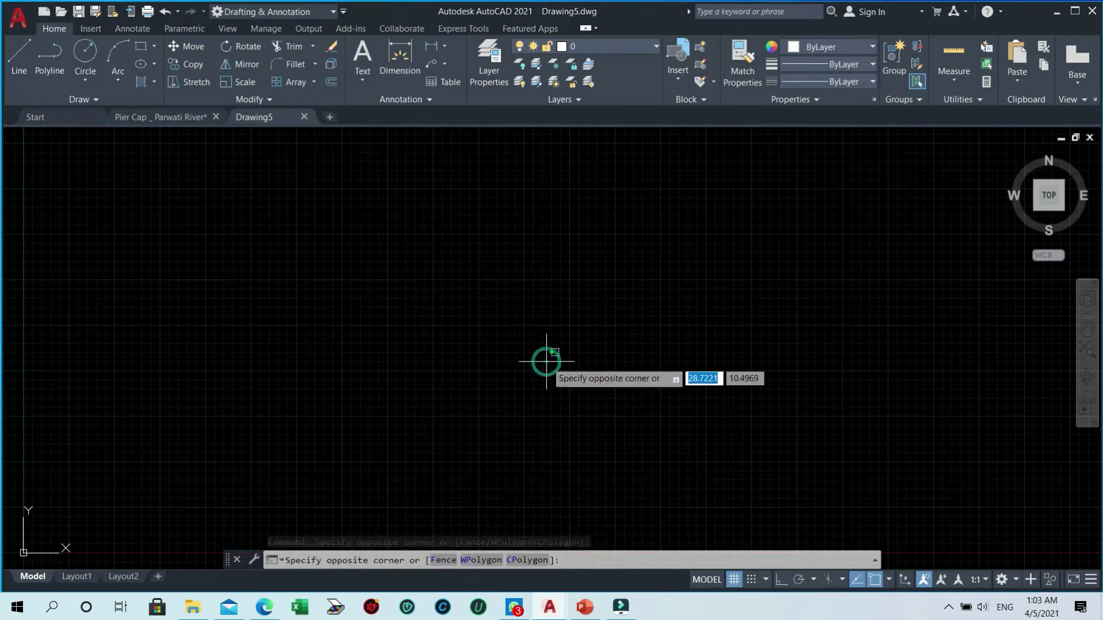
click(200, 247)
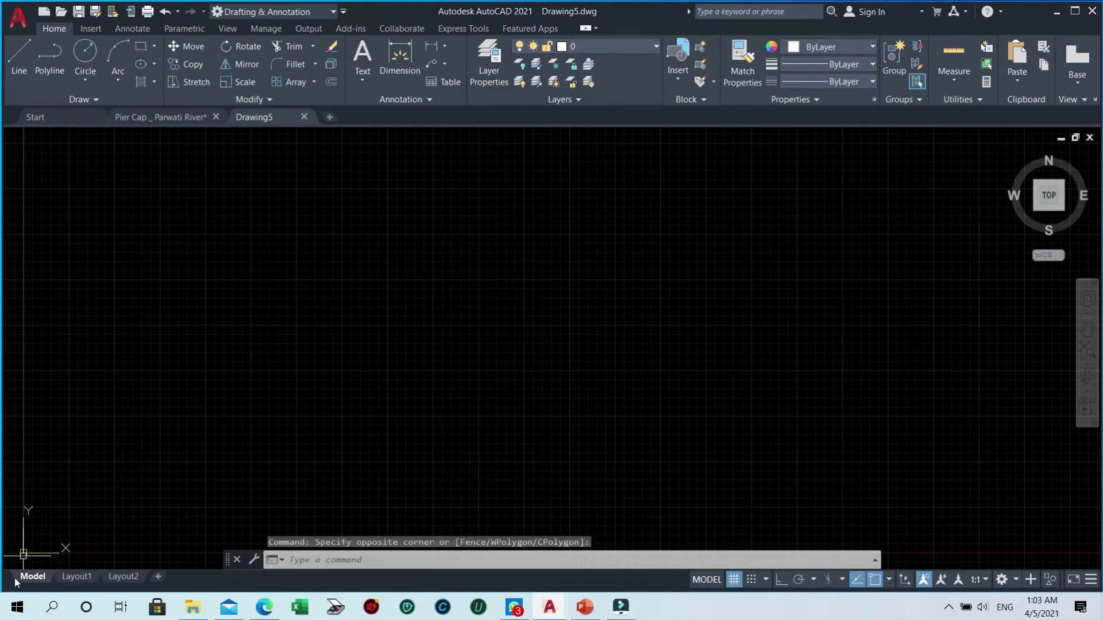
click(484, 386)
click(169, 234)
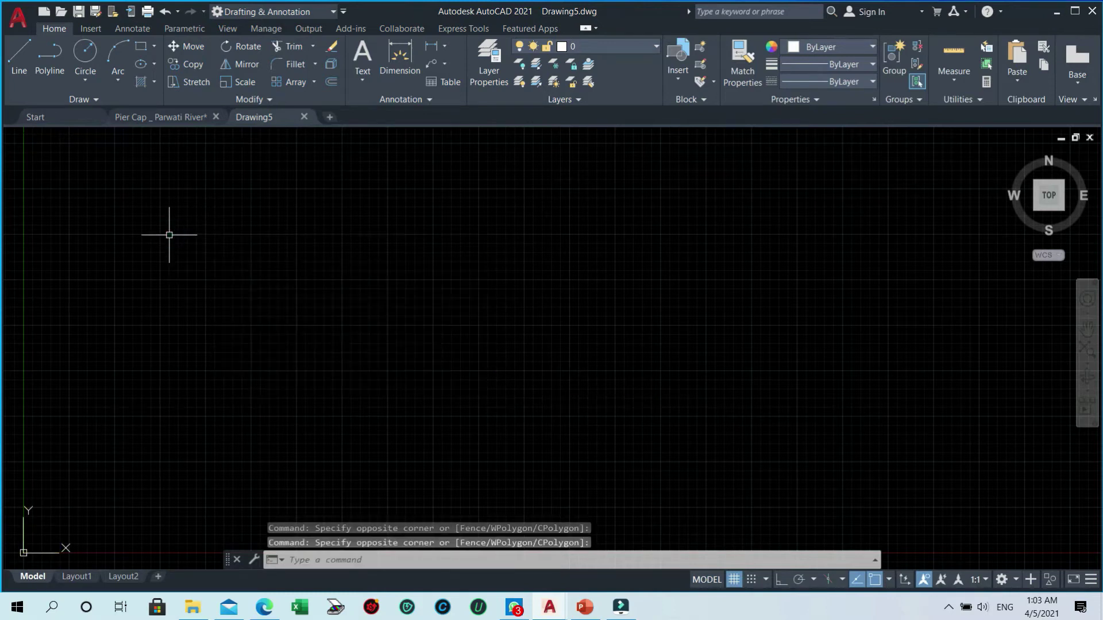
click(404, 373)
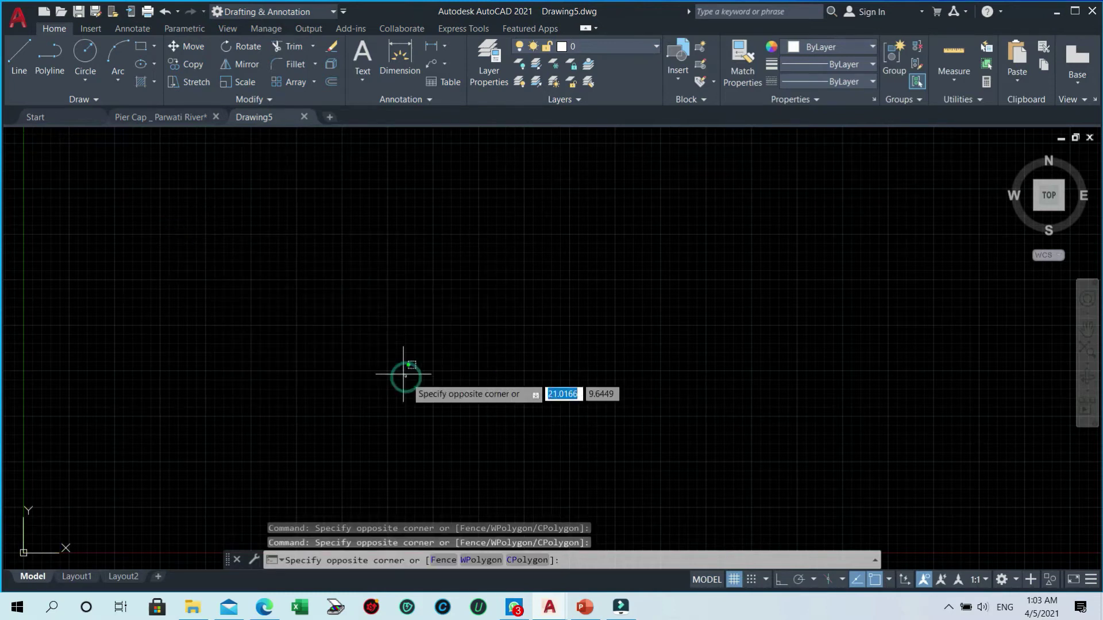
click(153, 215)
click(466, 379)
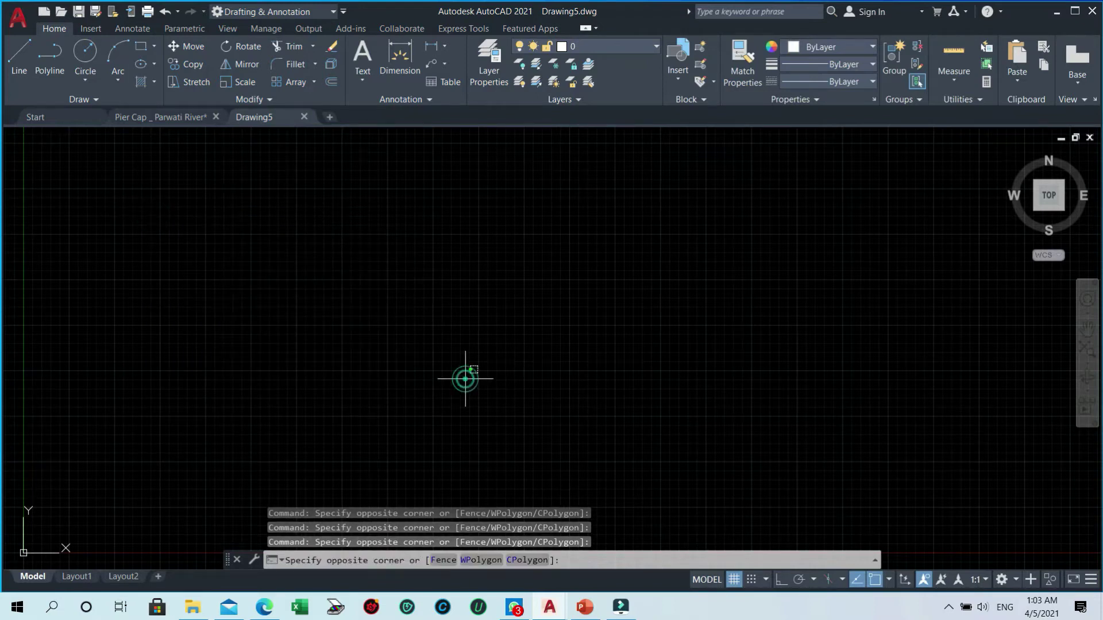
click(128, 186)
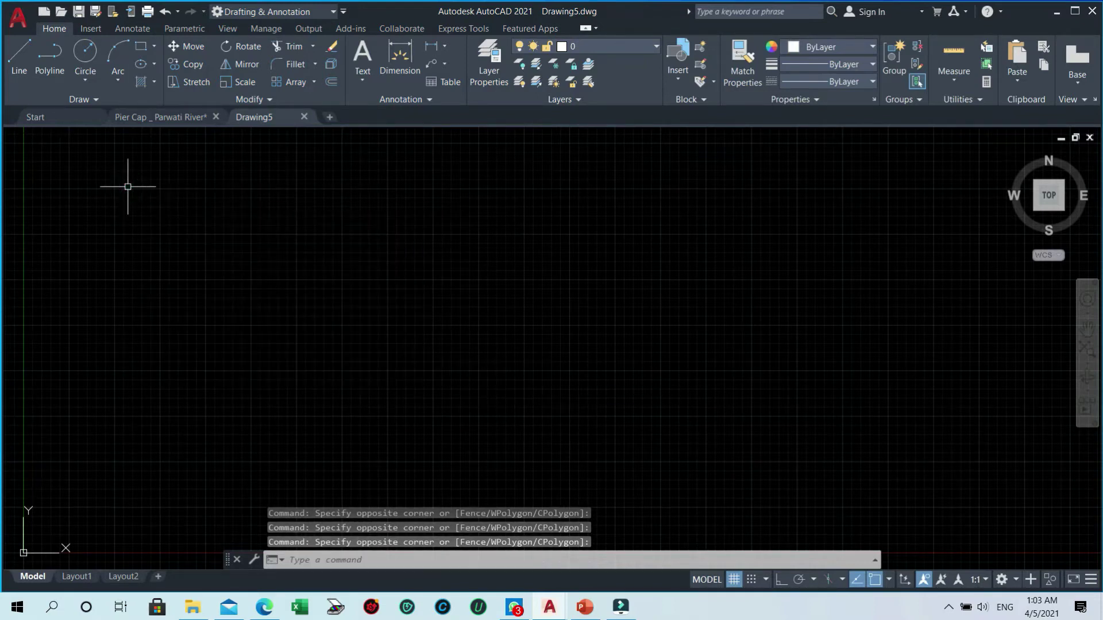
mouse_move(80, 575)
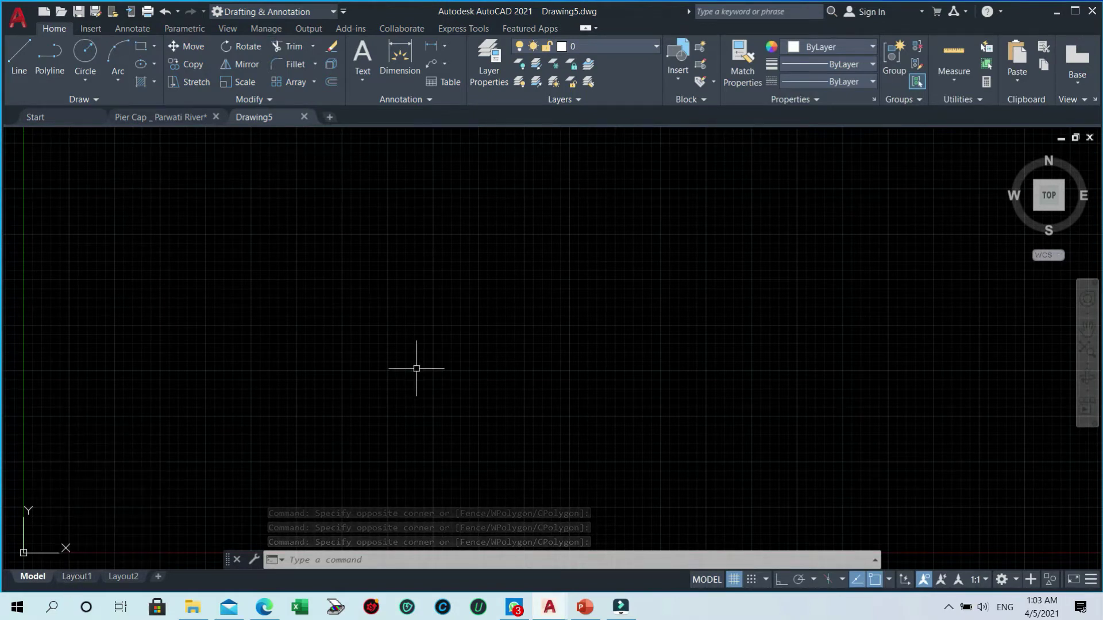
click(615, 368)
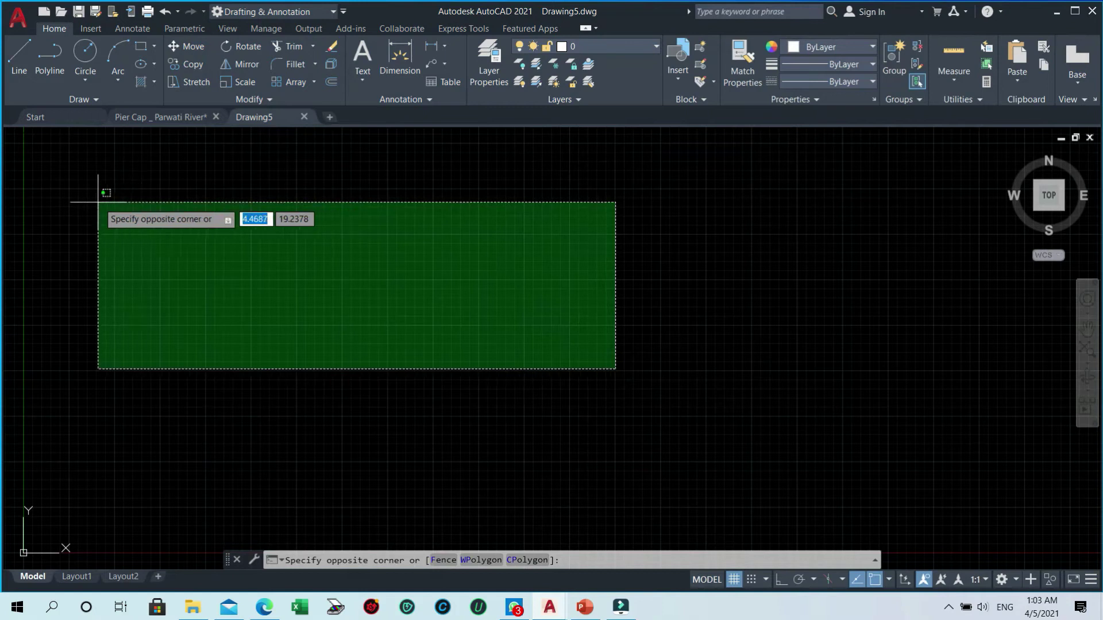
click(97, 202)
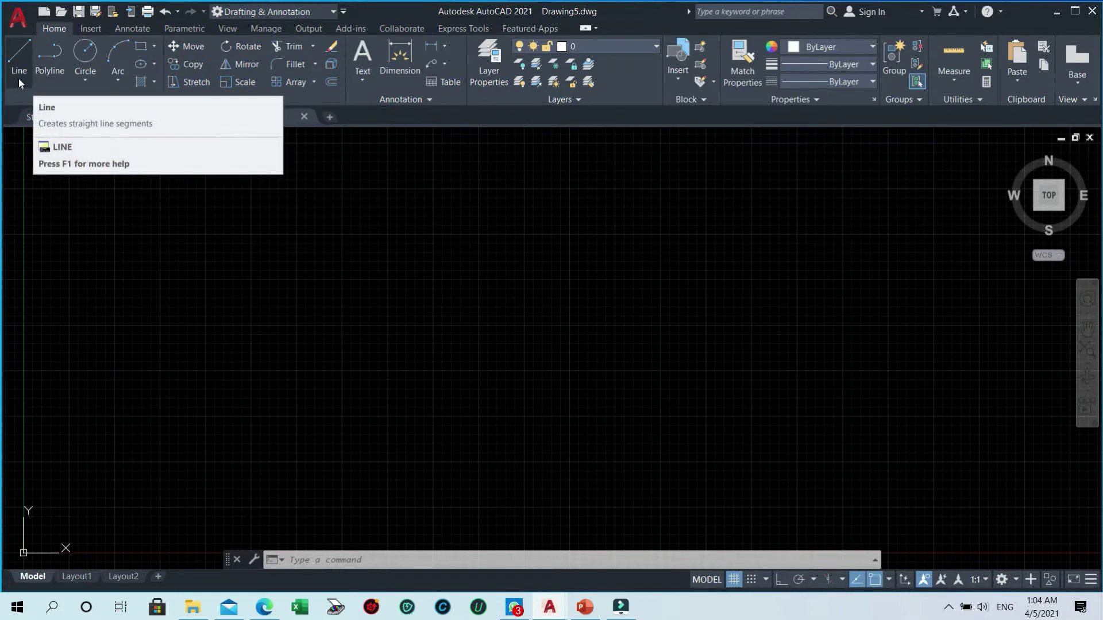
Draw an open zigzag of five connected line segments with two peaks, the last segment running back beneath them toward the start.
click(20, 62)
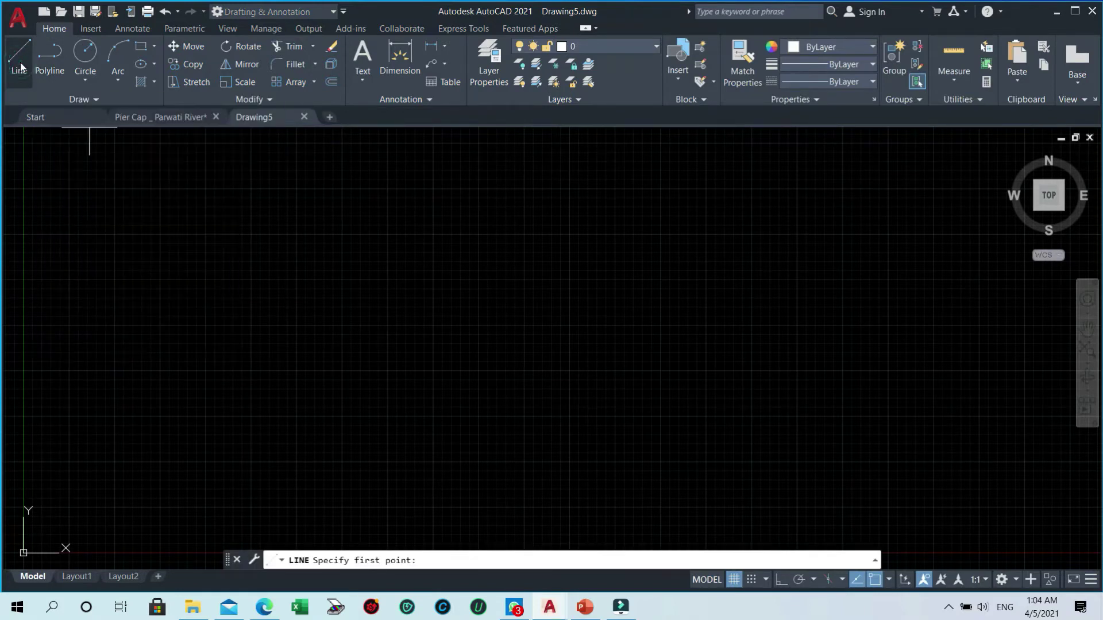
click(135, 314)
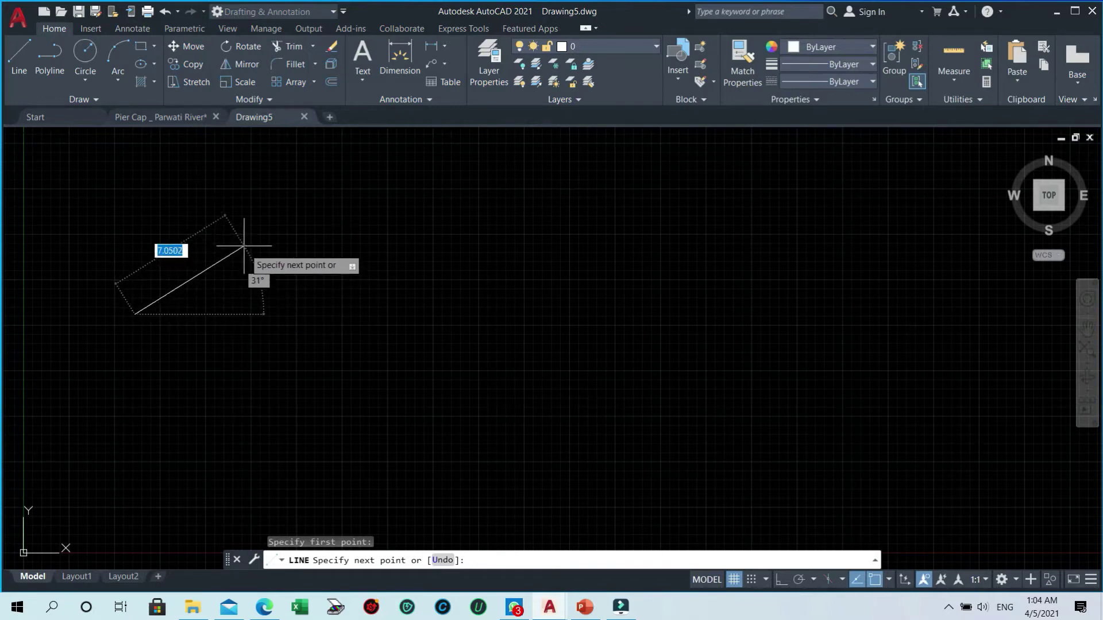
click(232, 224)
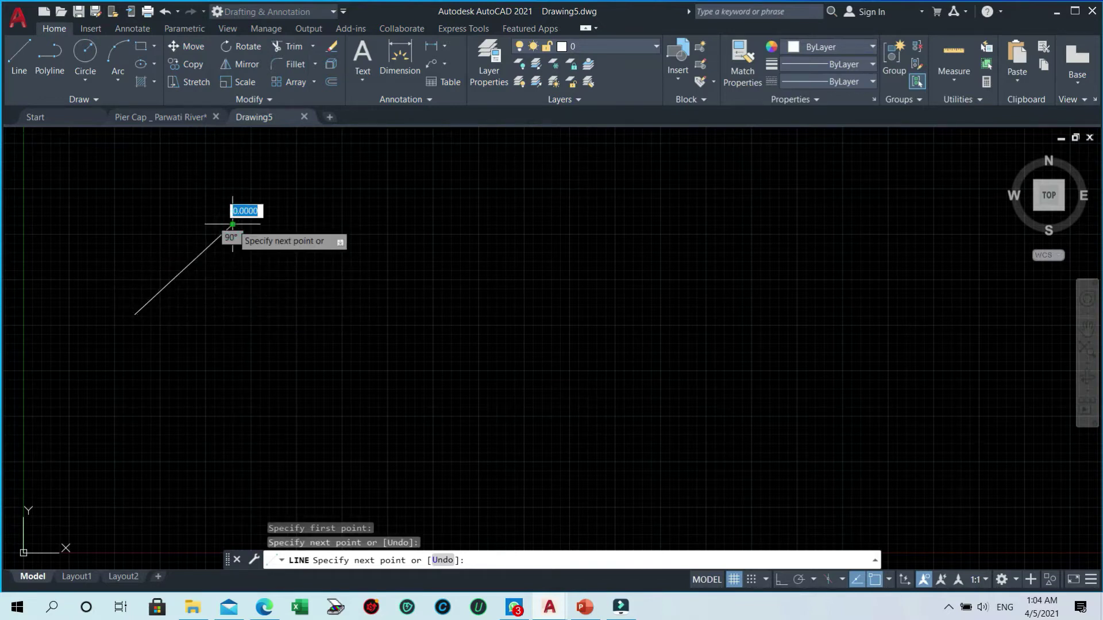
click(292, 336)
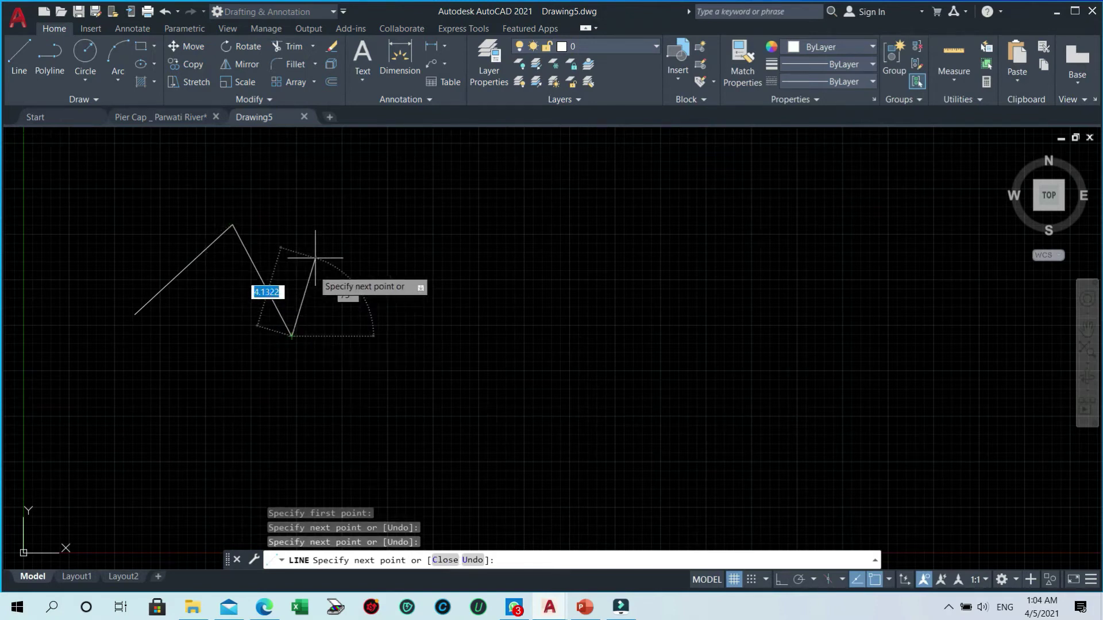
click(331, 213)
click(470, 369)
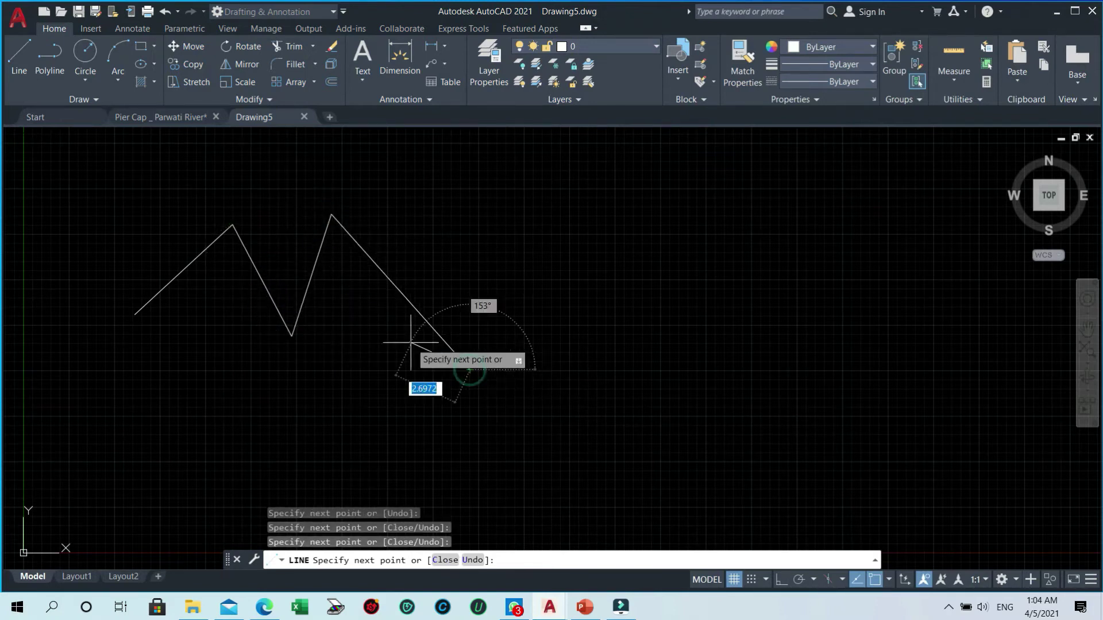
click(165, 348)
key(Escape)
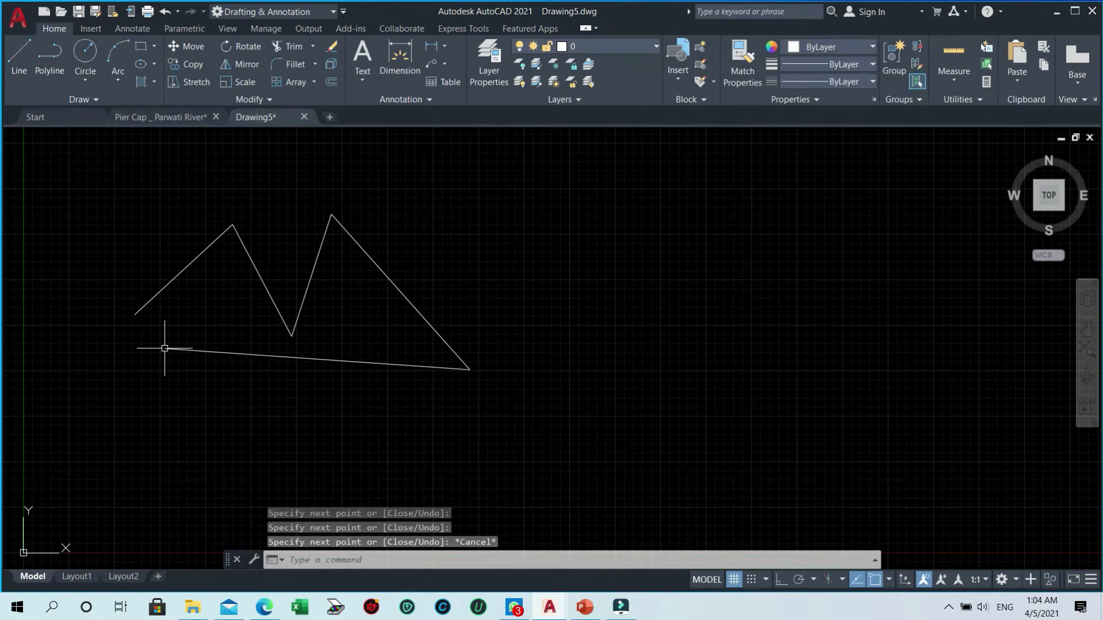
click(215, 420)
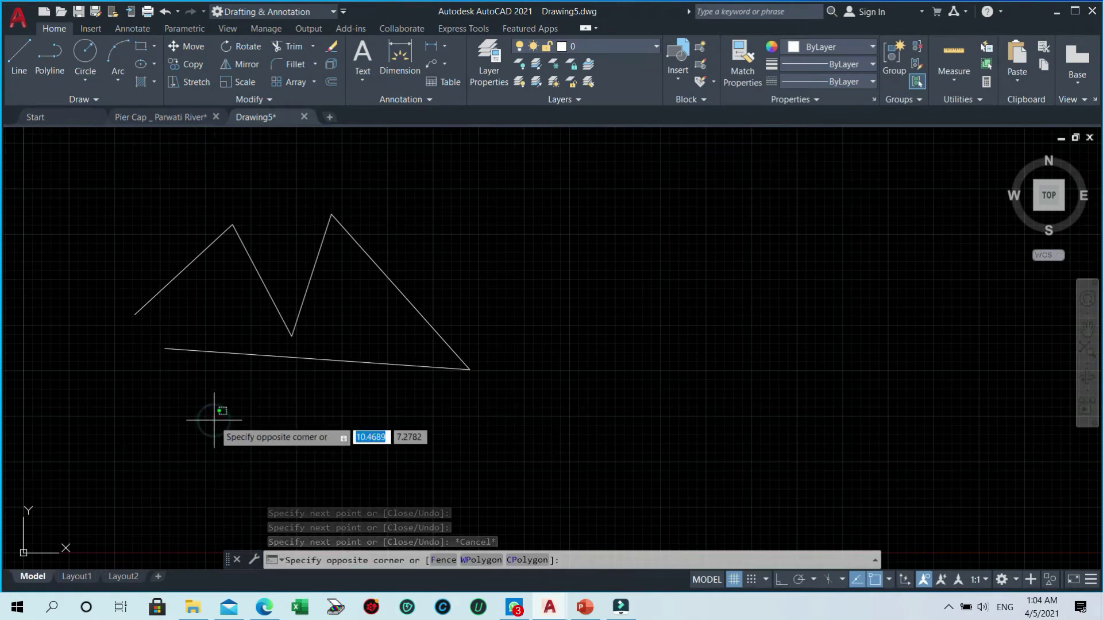
click(131, 384)
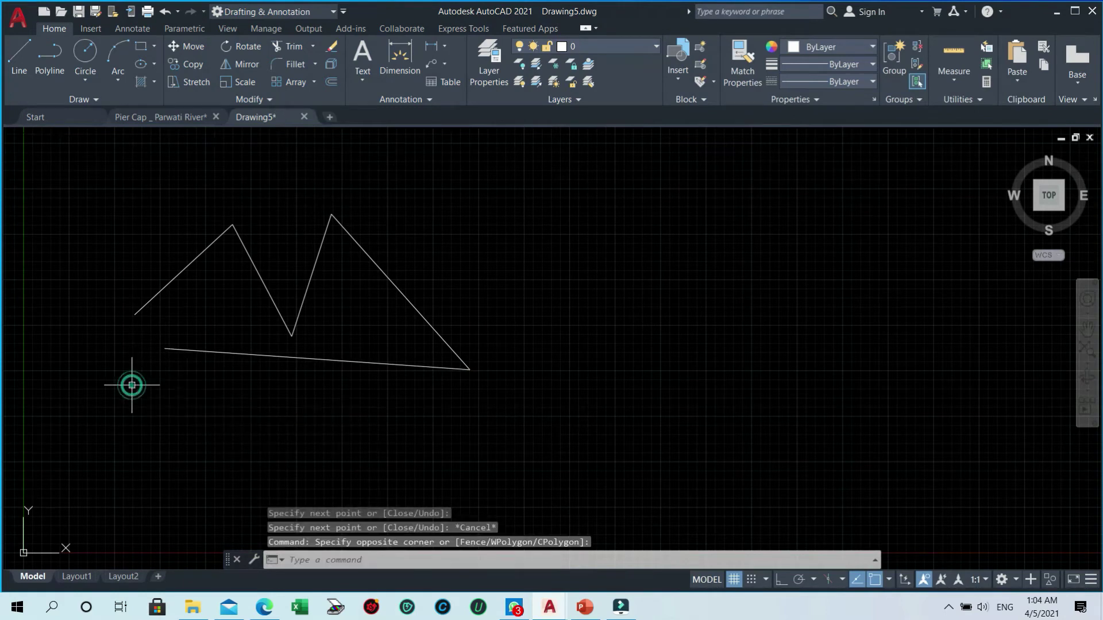
Turn Ortho mode on and draw a seven-segment stepped line beside the zigzag, running right, up, right, down, left, down and right.
click(779, 580)
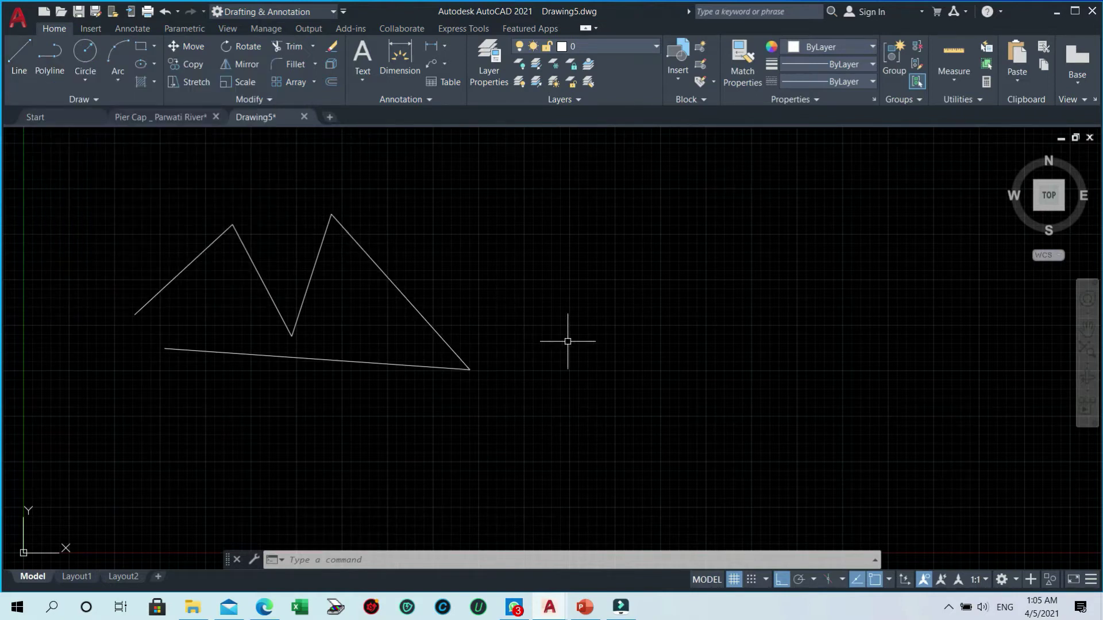
text(L)
key(Return)
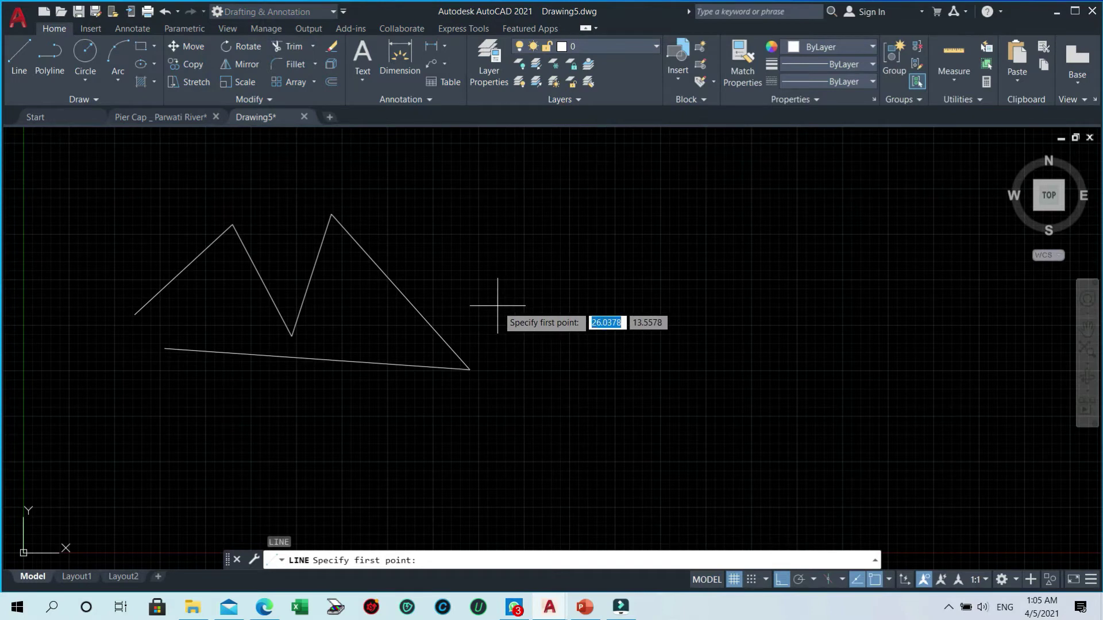
click(526, 322)
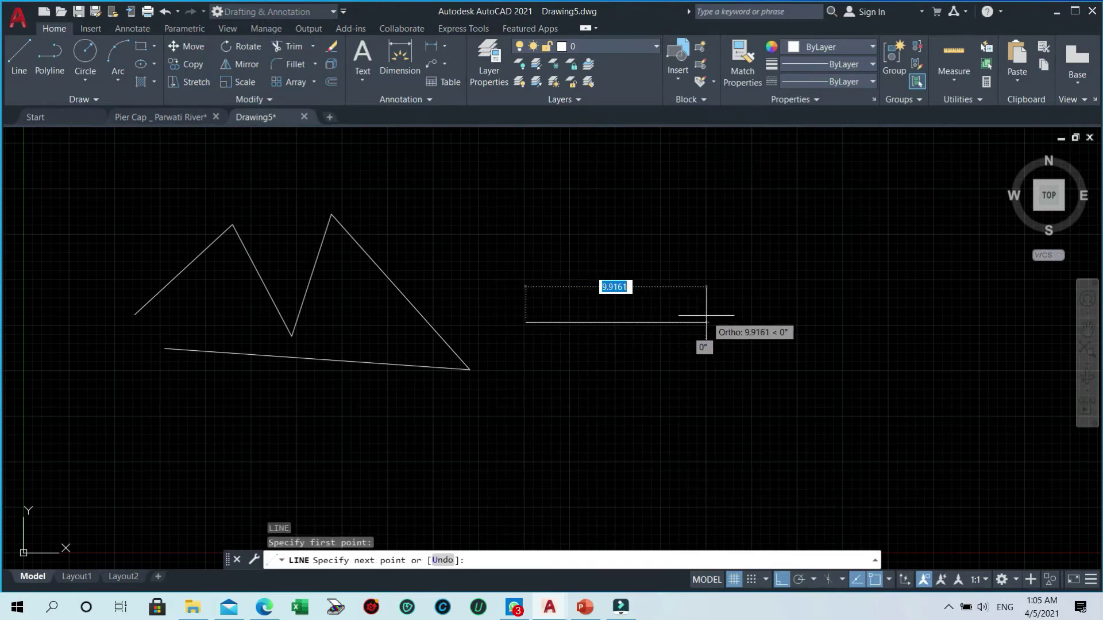
click(649, 323)
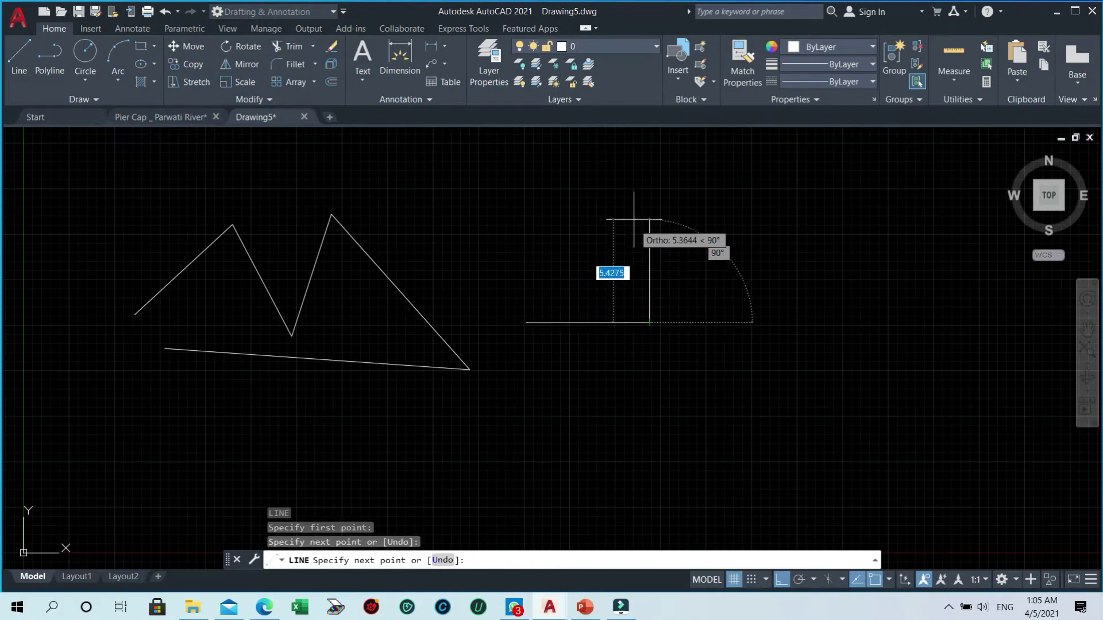
click(649, 208)
click(763, 217)
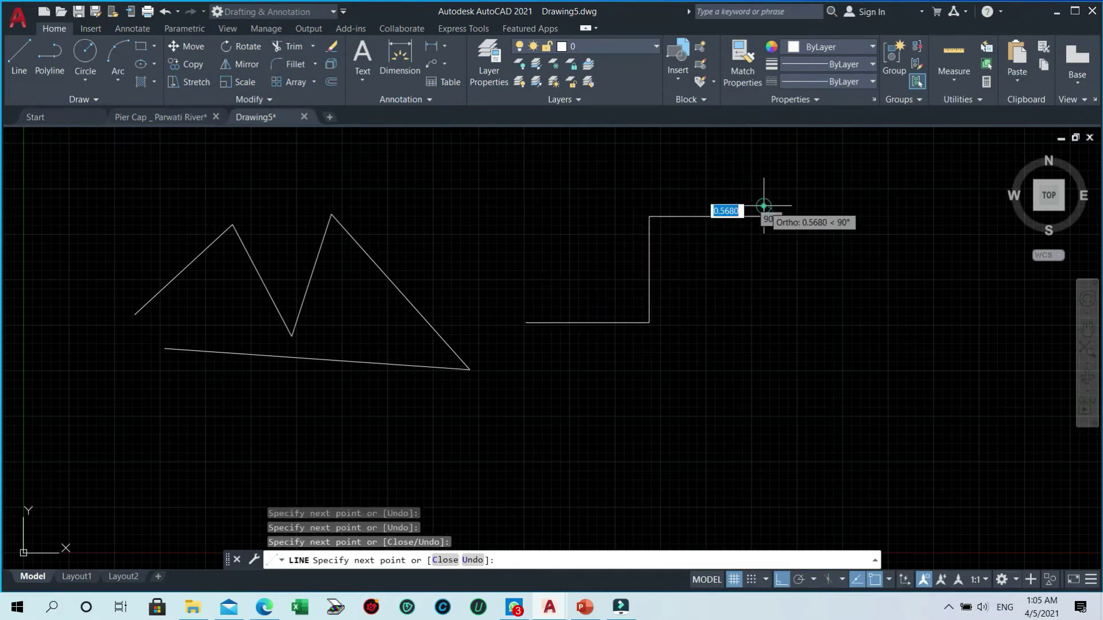
click(763, 322)
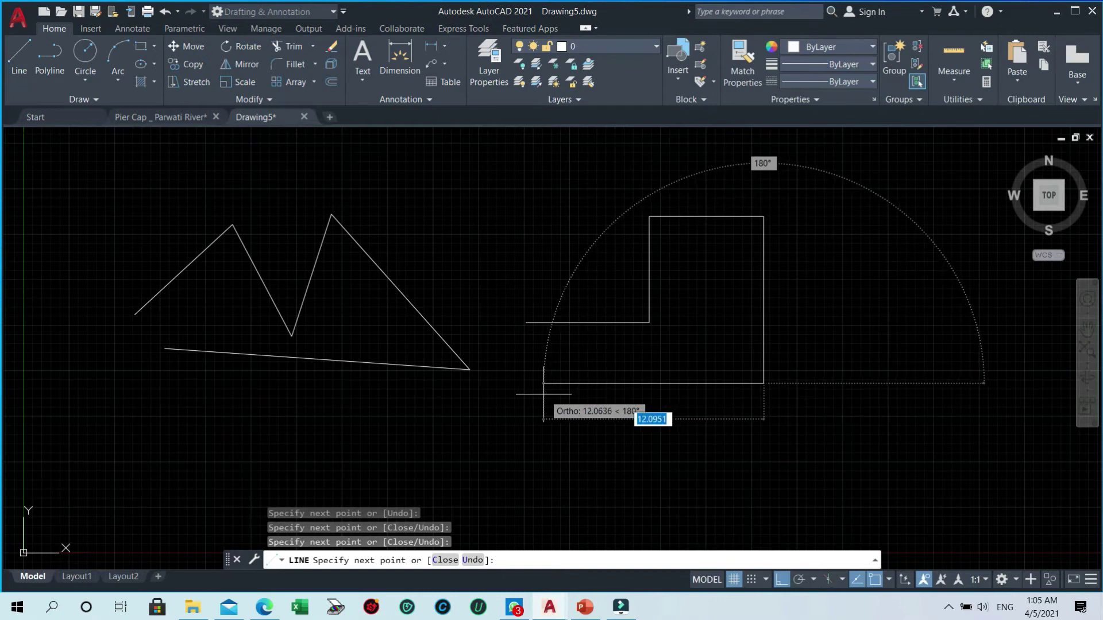
click(507, 383)
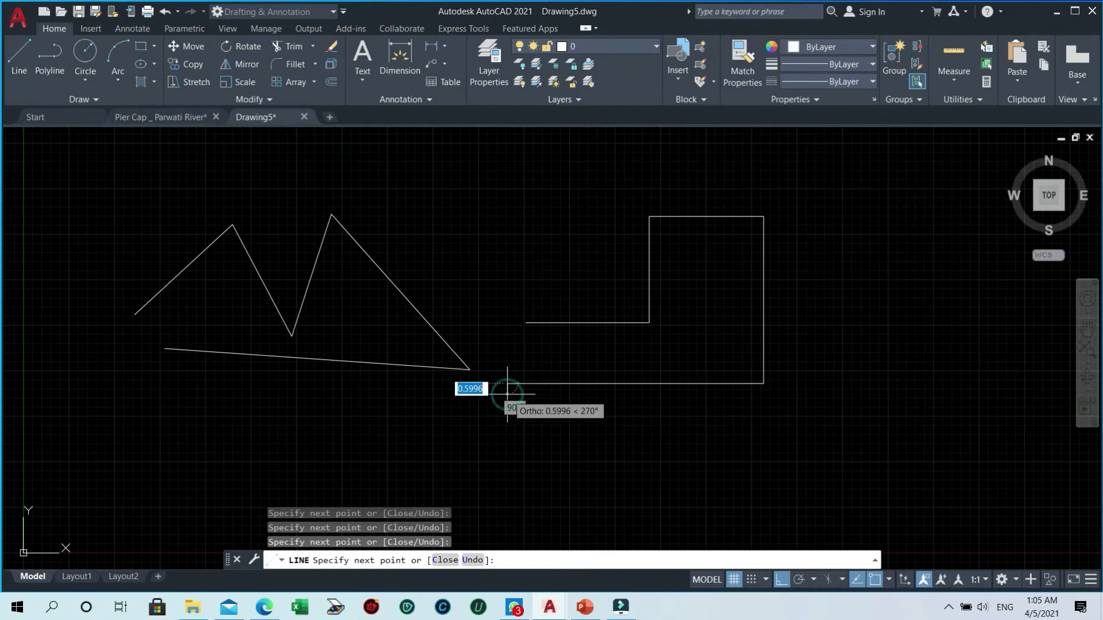
click(507, 472)
click(828, 430)
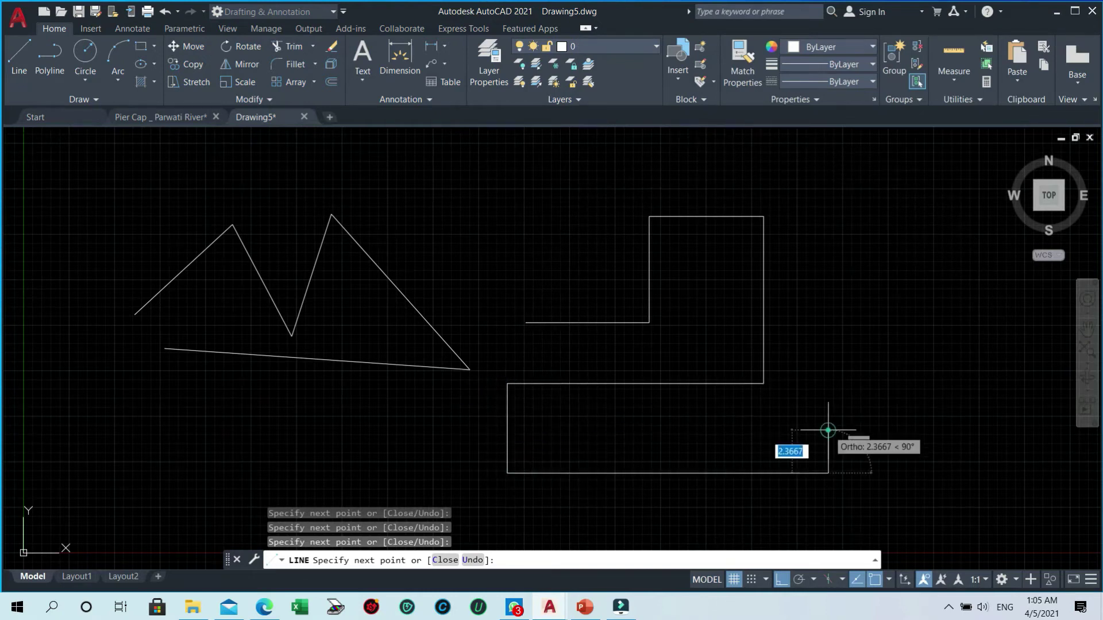
key(Escape)
click(827, 429)
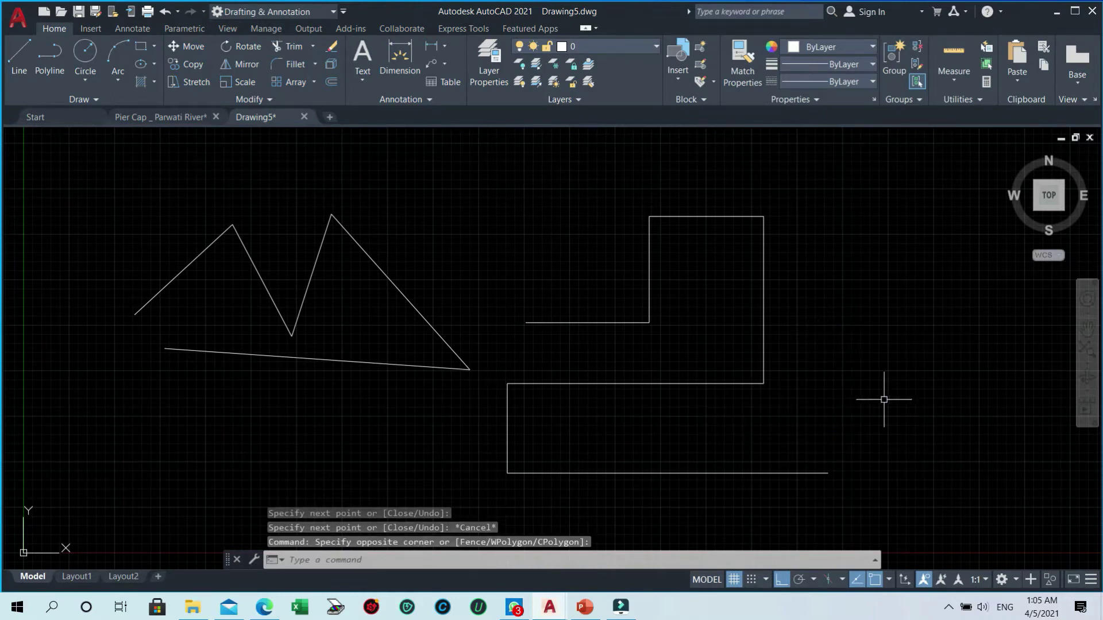
Turn Ortho mode off and draw six connected segments zigzagging across the stepped shape, ending with a horizontal, a vertical and a slanted segment.
click(781, 580)
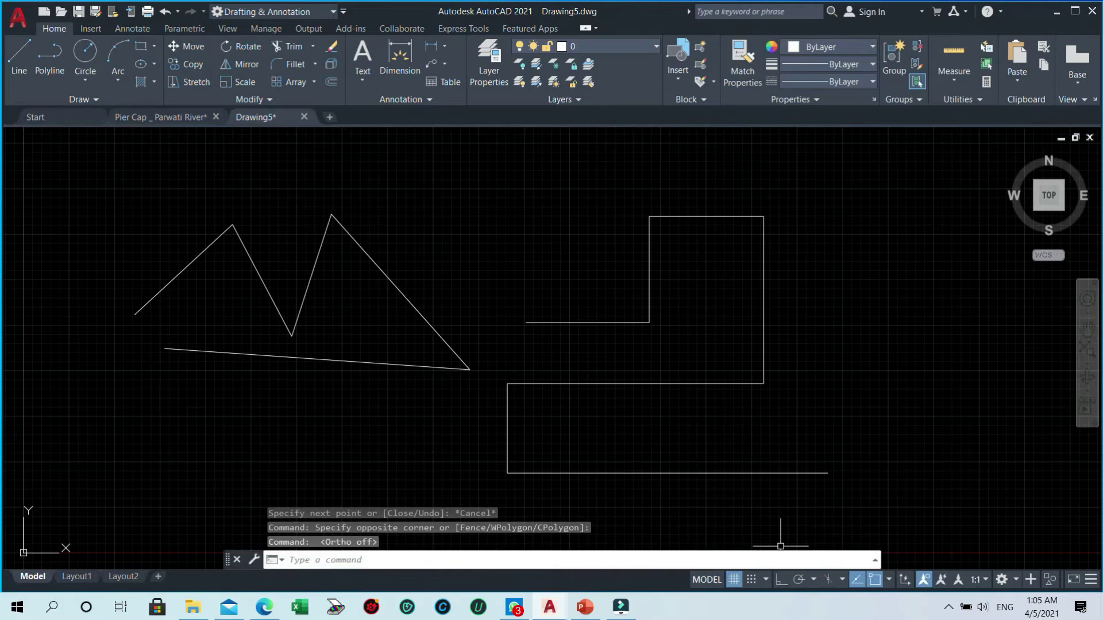
text(l)
key(Return)
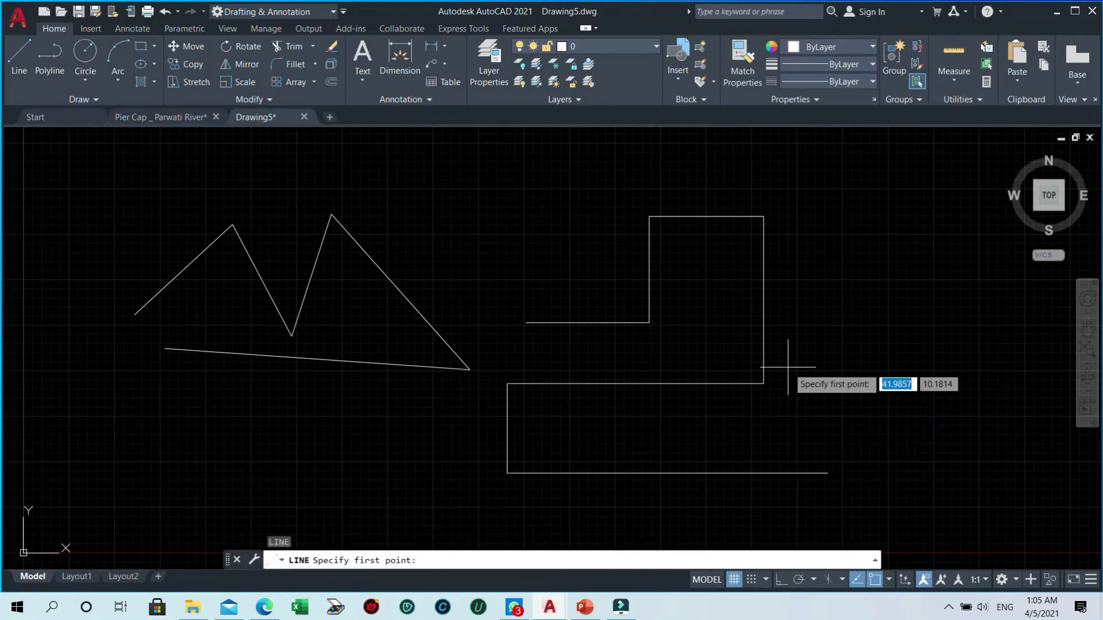
click(474, 231)
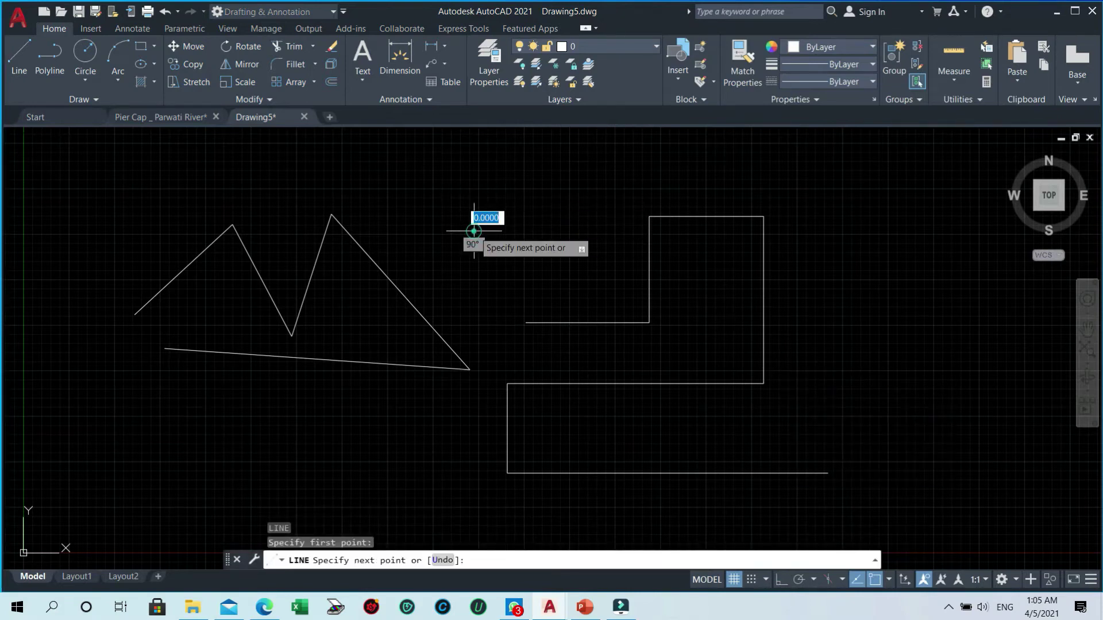
click(608, 342)
click(690, 243)
click(825, 333)
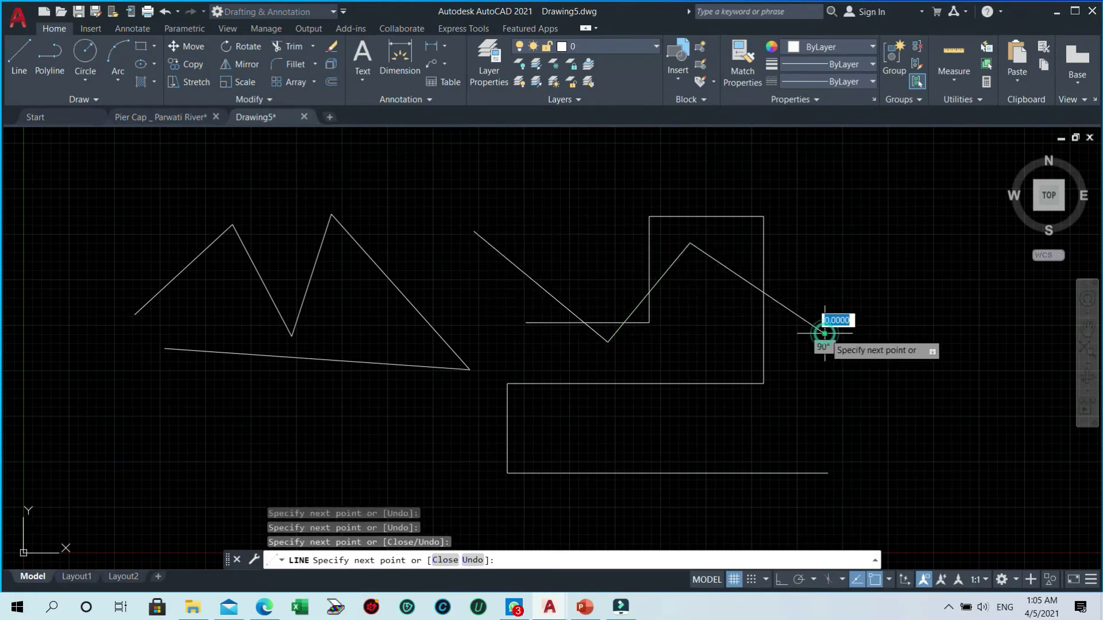
click(952, 333)
click(952, 199)
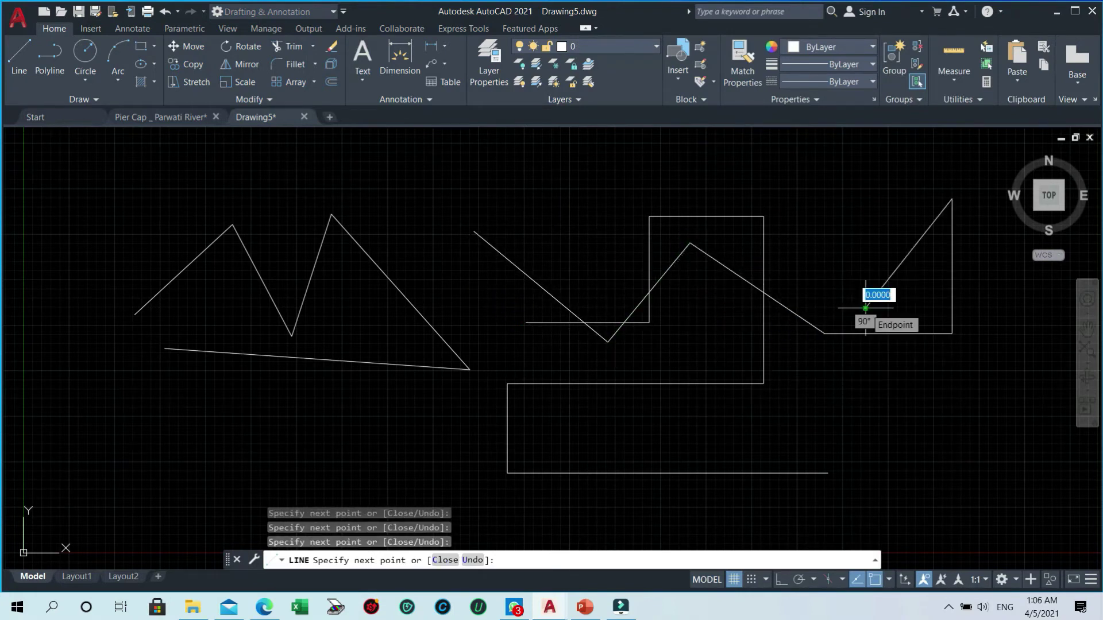
click(866, 308)
key(Return)
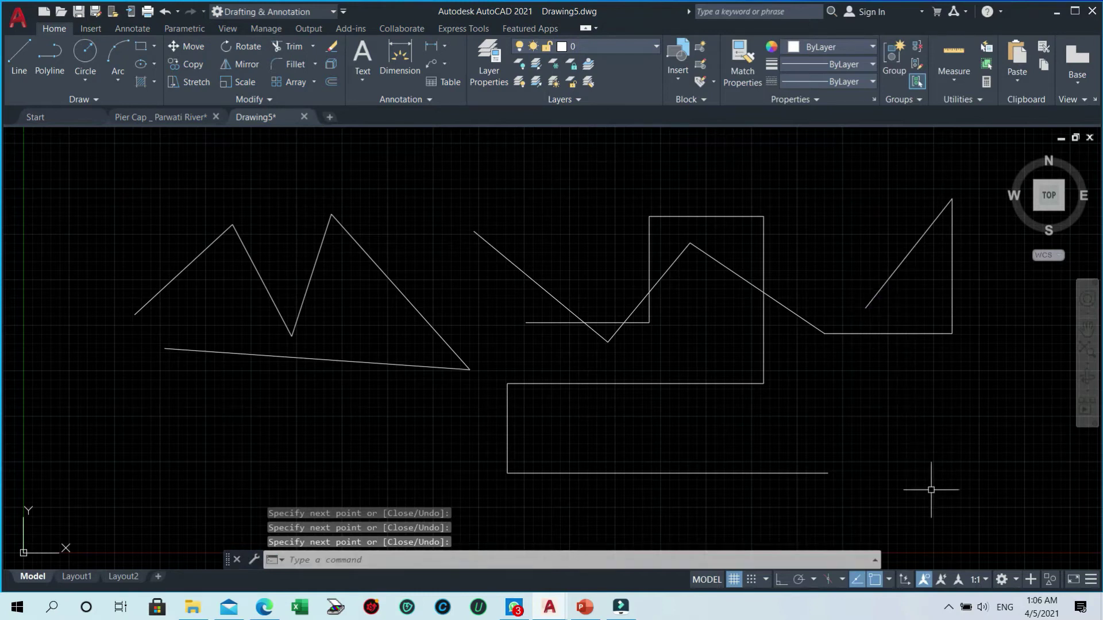
Erase all the existing lines from the drawing.
click(977, 514)
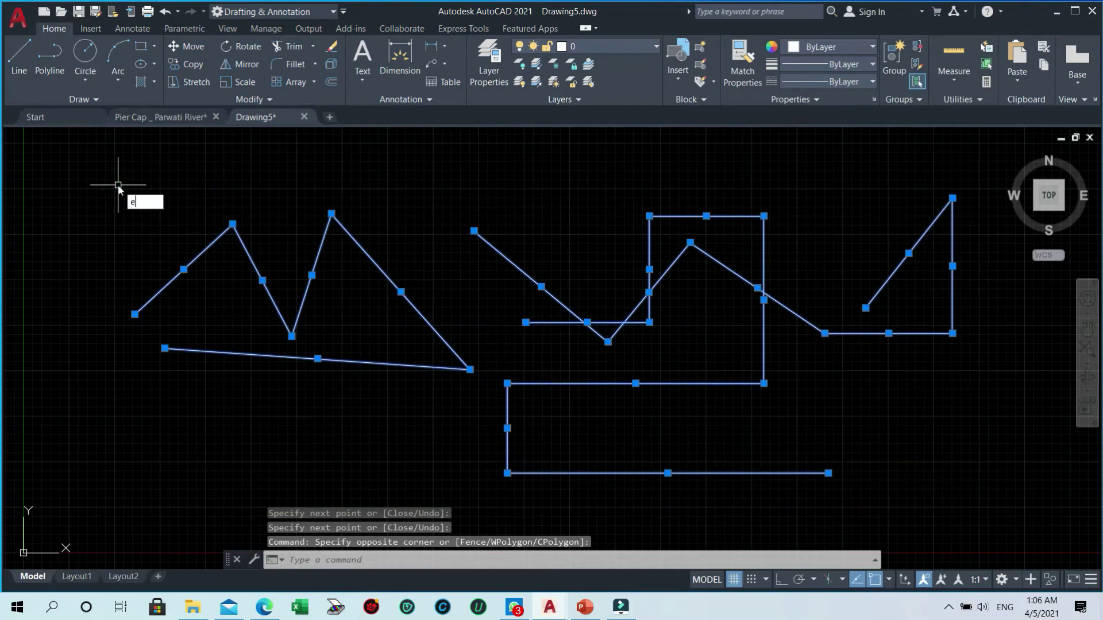
key(Delete)
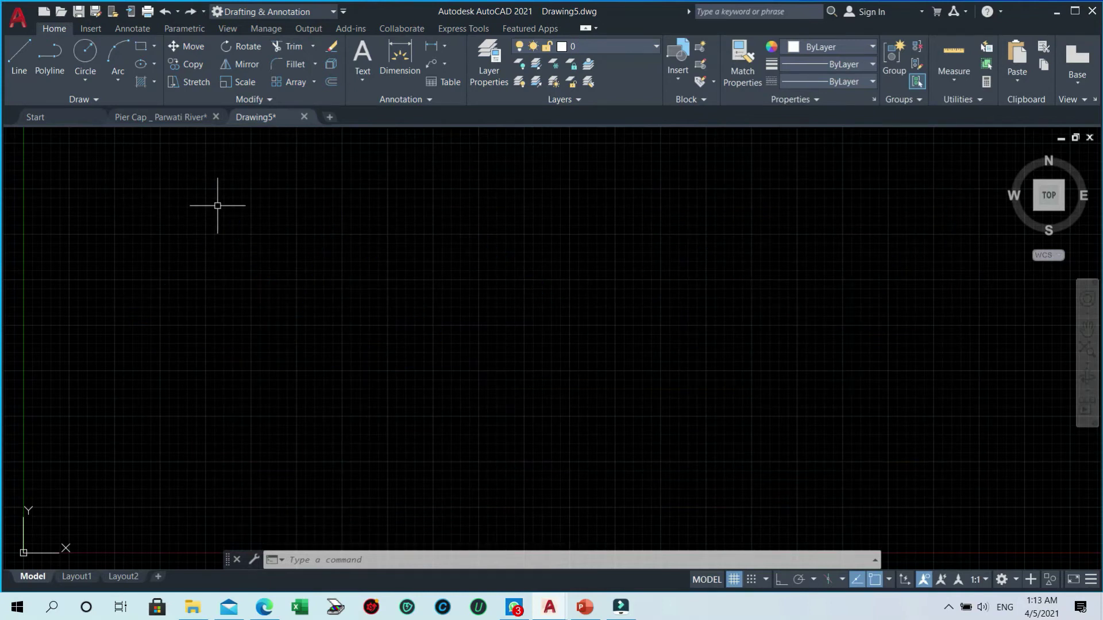
Start a new line with a 2-unit segment at 0°, followed by a 3-unit segment at 90°.
click(16, 56)
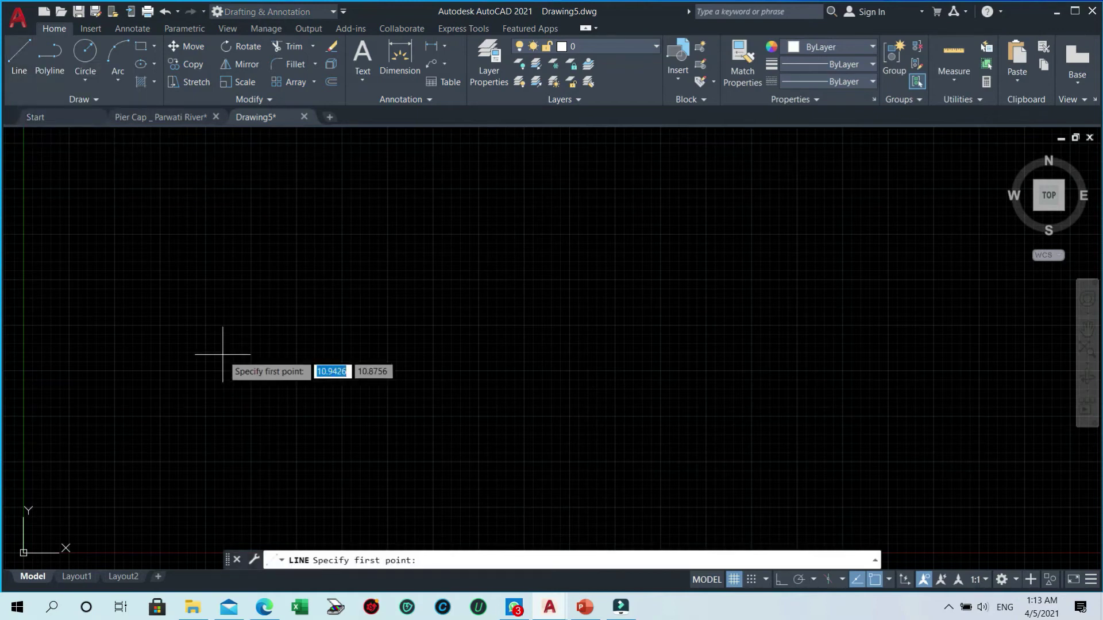
click(271, 359)
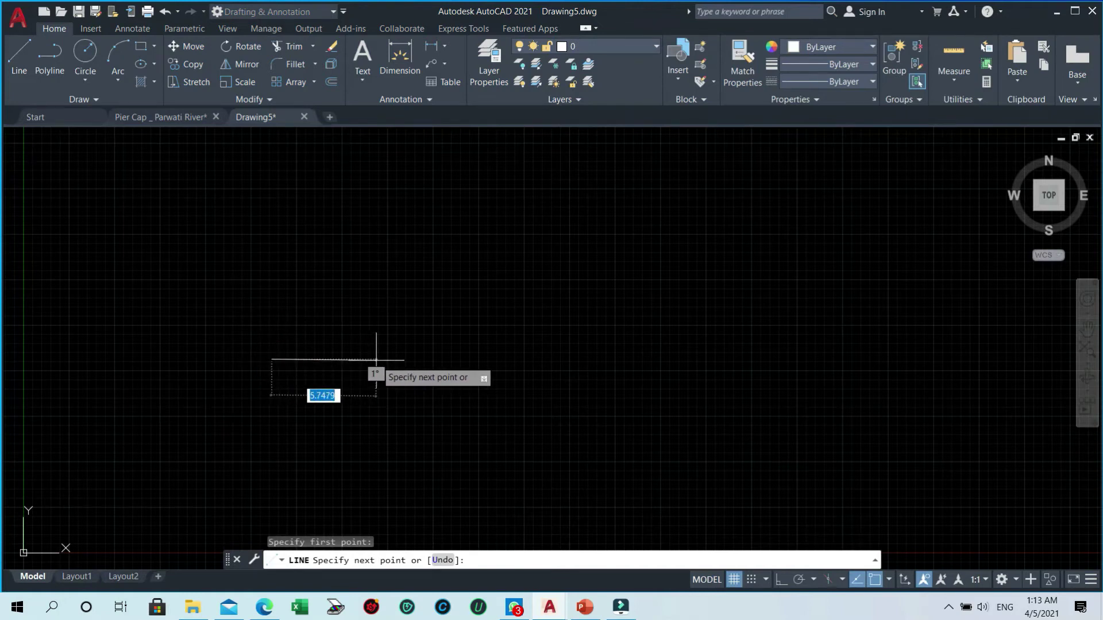
text(2)
key(Return)
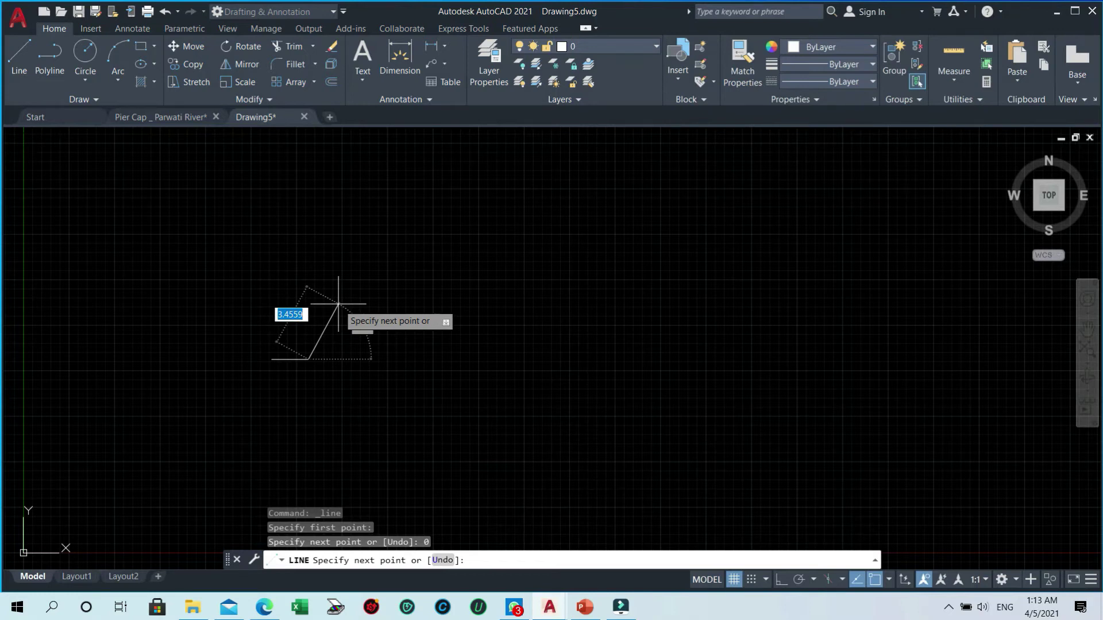
text(3)
key(Tab)
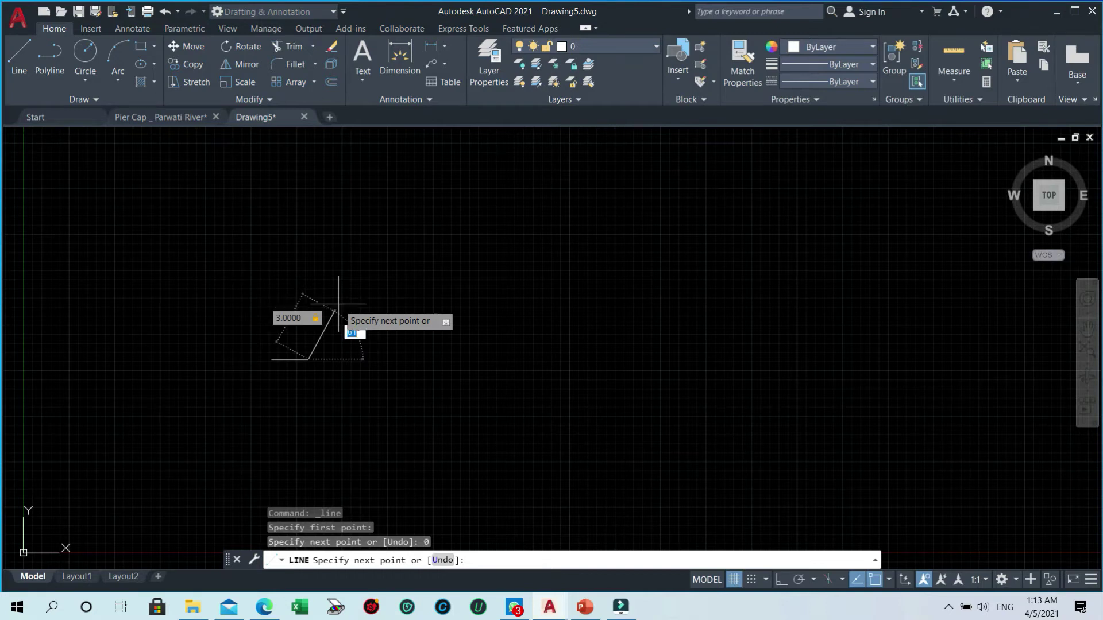
text(90)
key(Return)
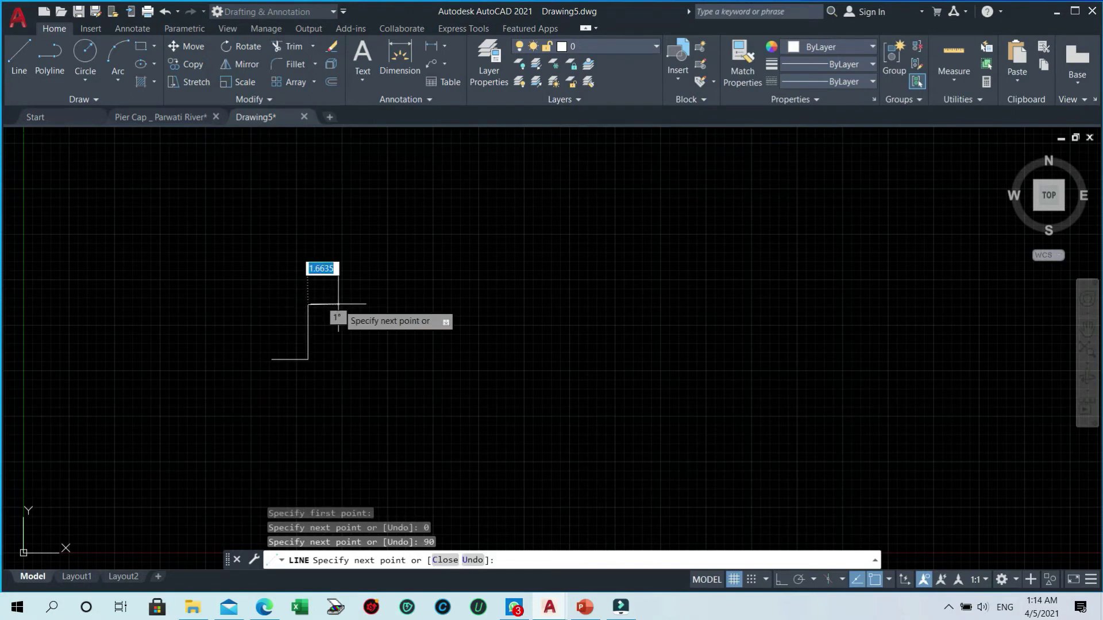
Continue with a 3-unit segment at 45°, a slope down to the right, a vertical drop to the base level and a short horizontal foot.
text(3)
key(Tab)
text(45)
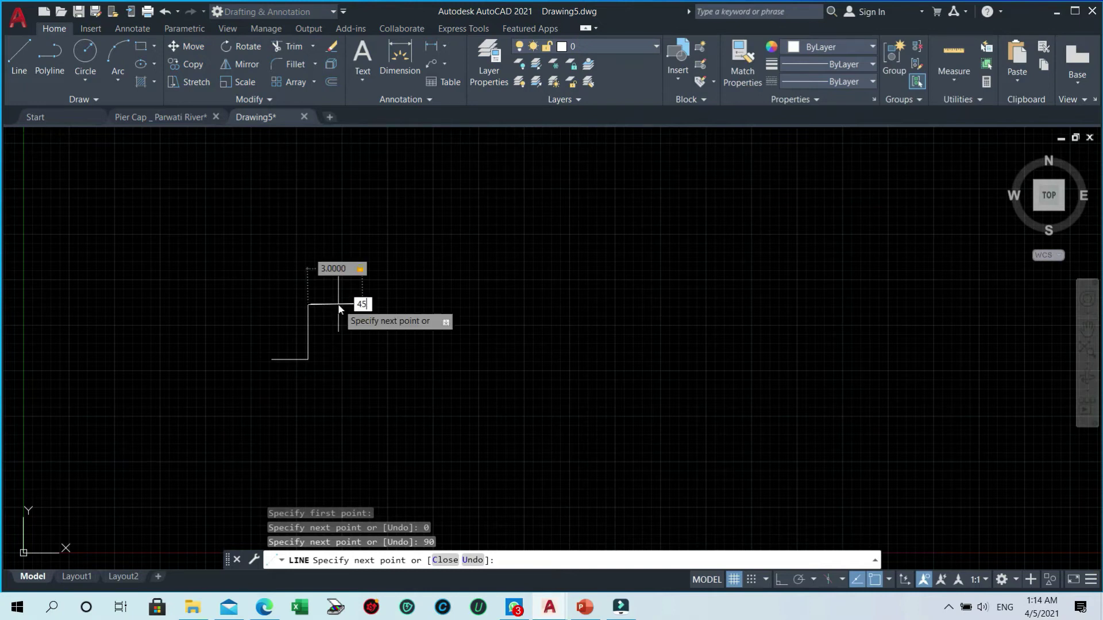
key(Return)
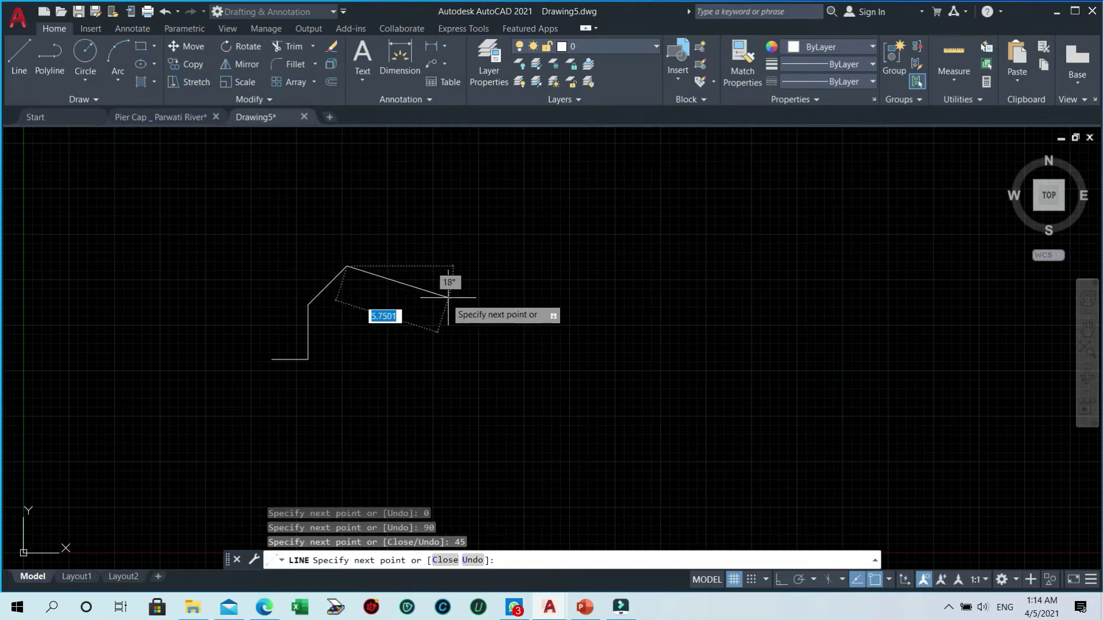
click(378, 303)
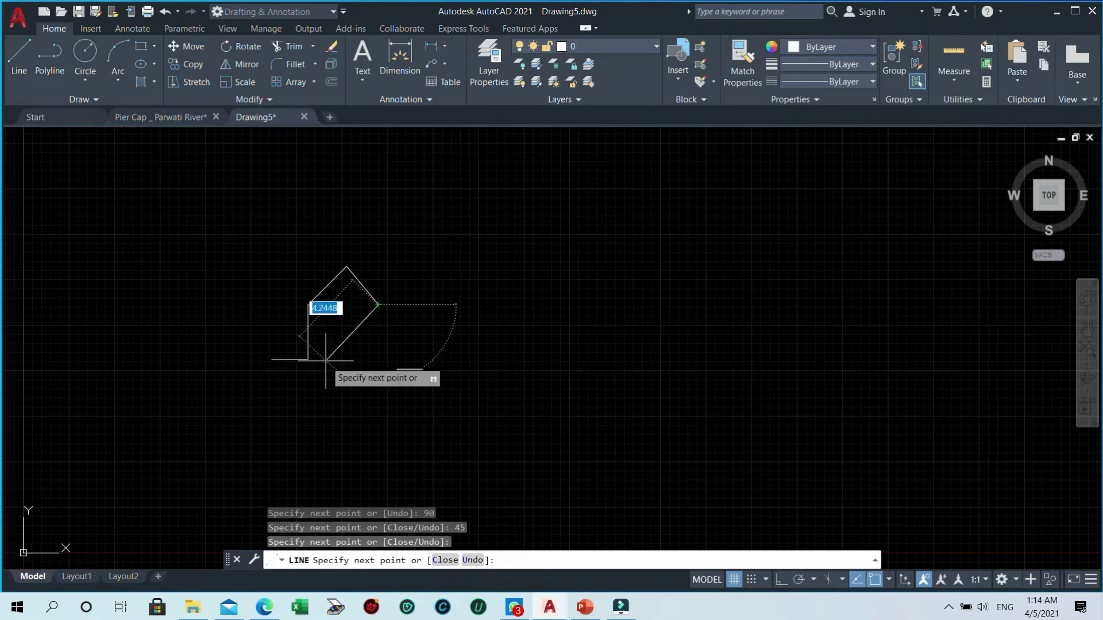
click(378, 359)
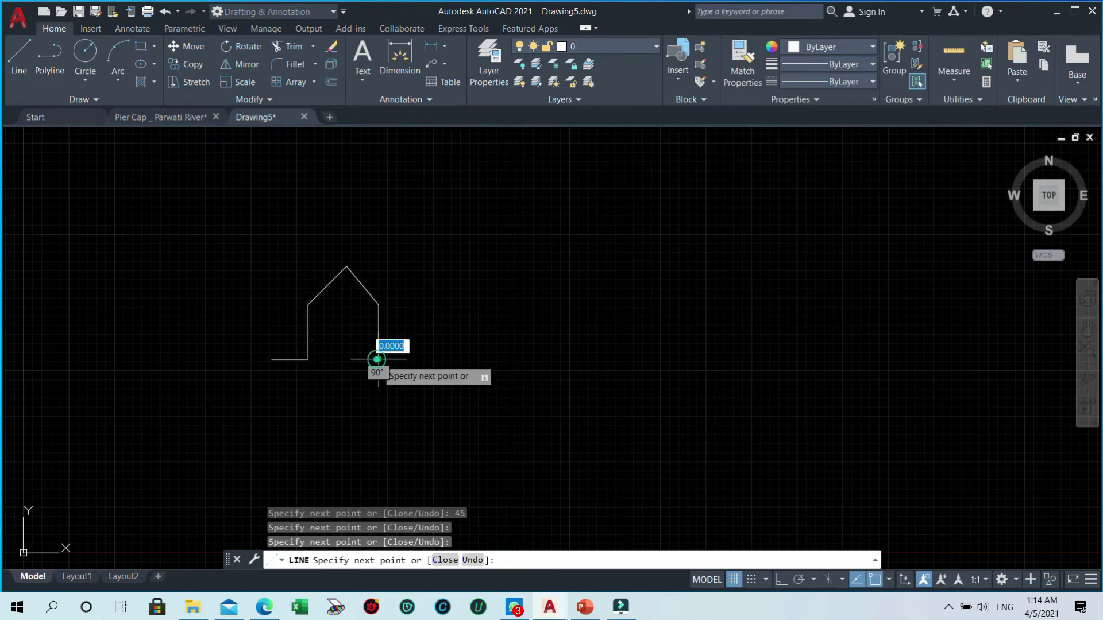
click(416, 359)
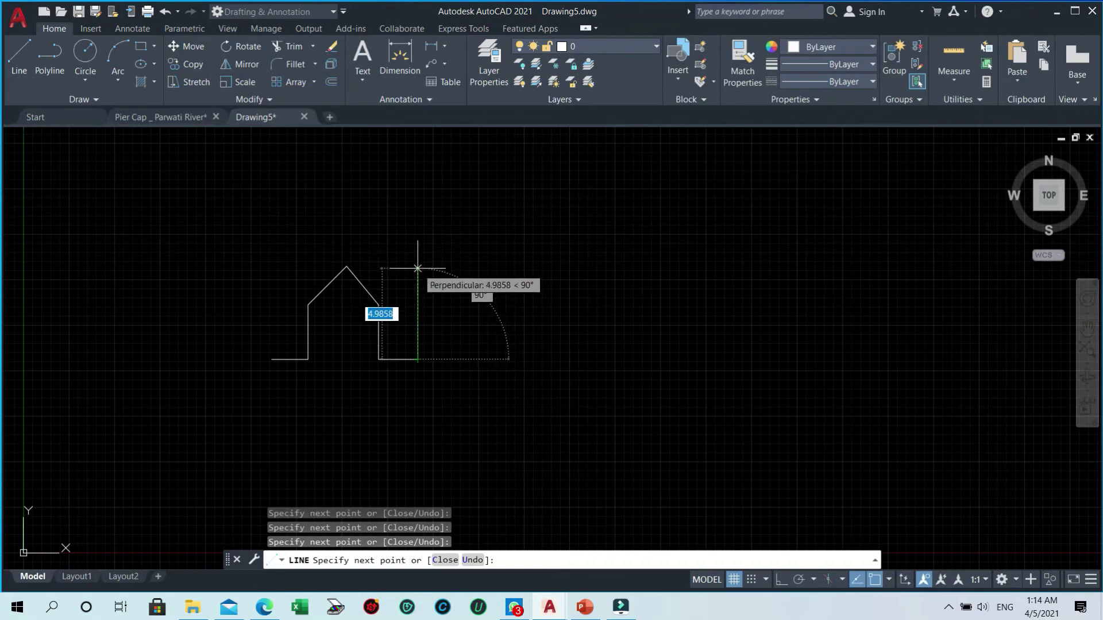
Add a 6-unit vertical segment upward and two 6-unit roof slopes, one up to the left and one down to the left.
text(6)
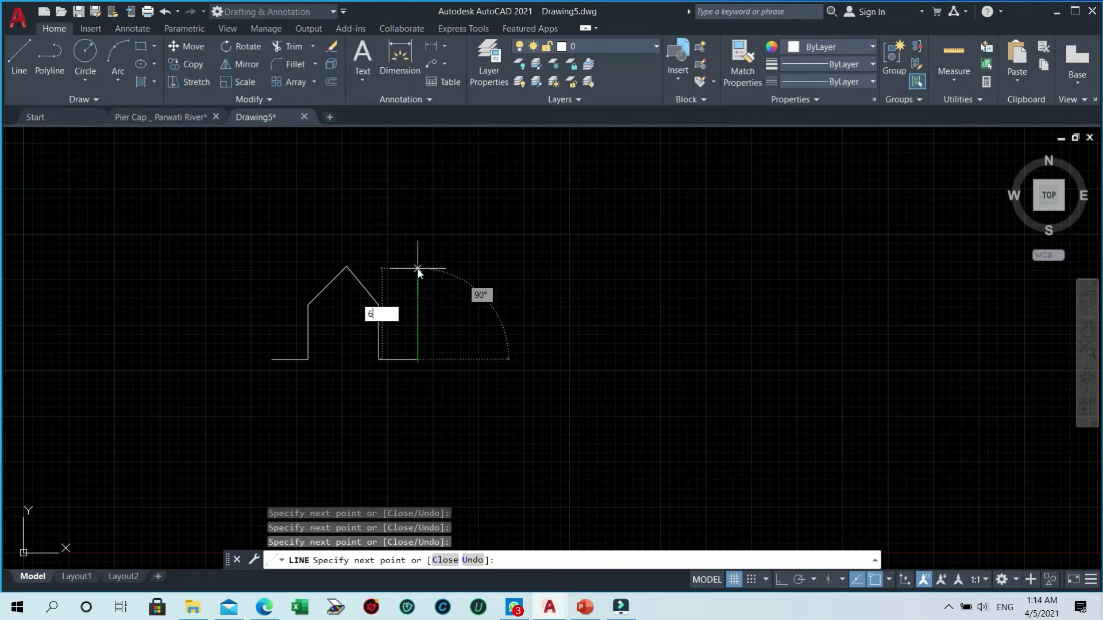
key(Return)
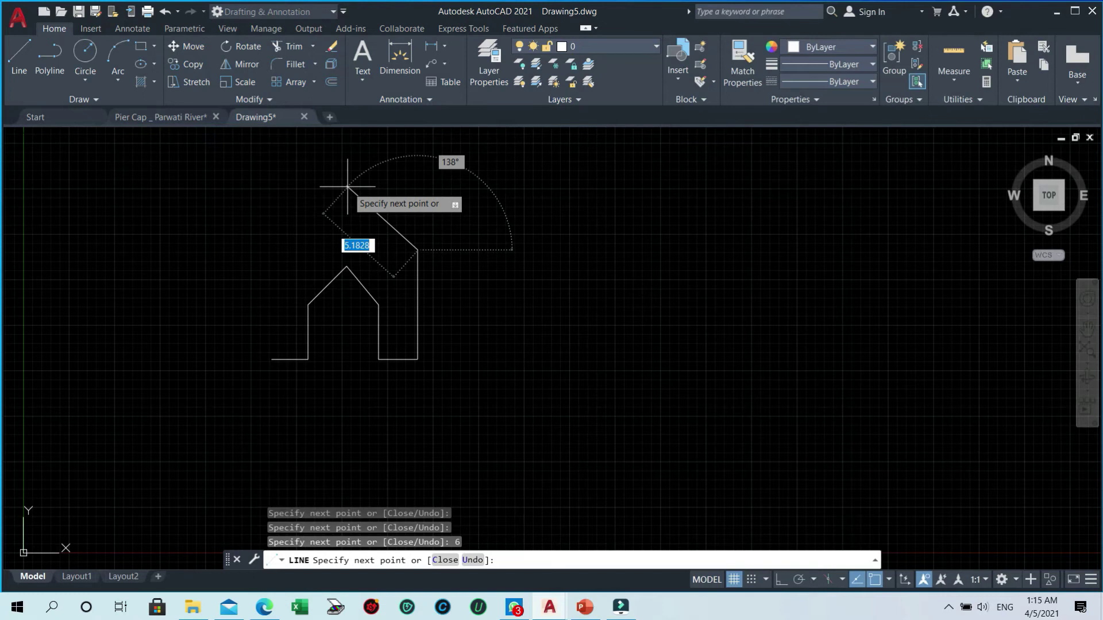
text(6)
key(Return)
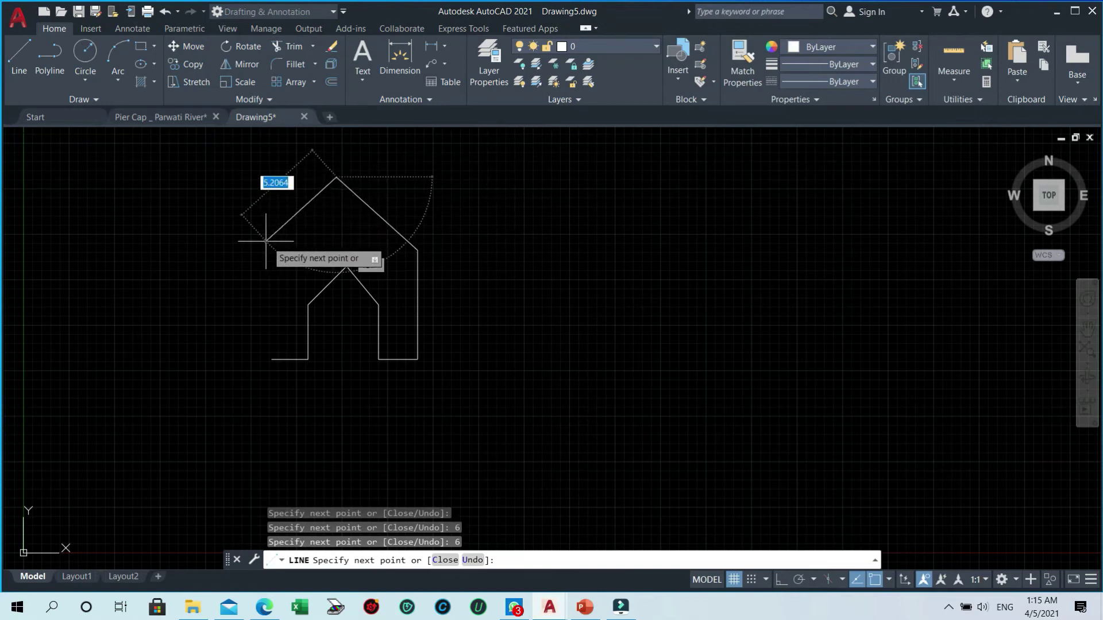
text(6)
key(Return)
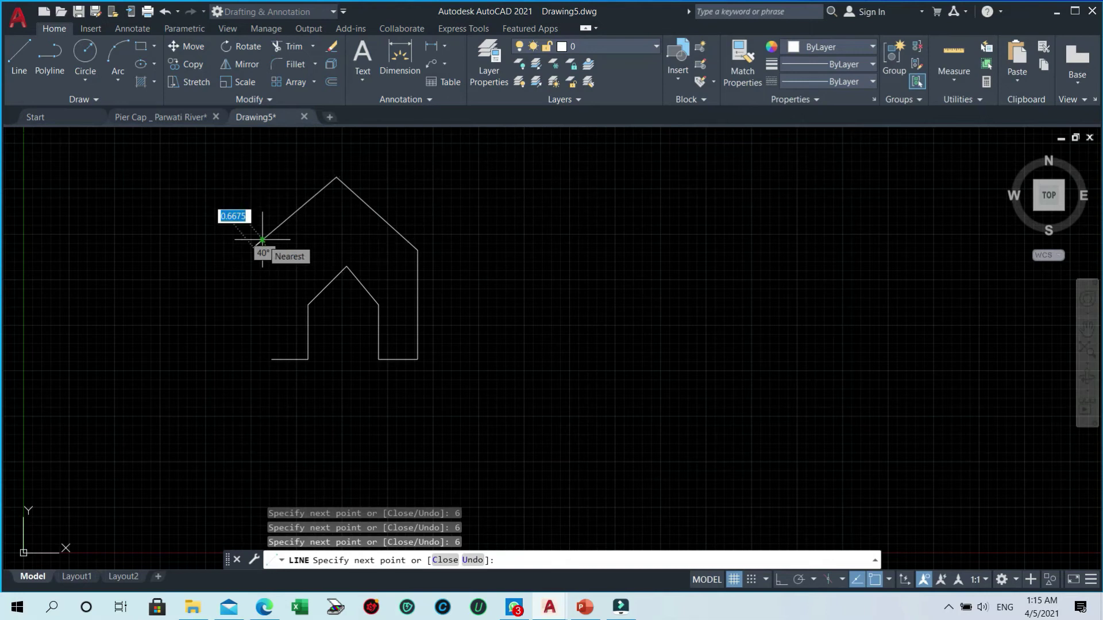
Draw the left wall down to the base level, a 2-unit slant down to the right and a 4-unit segment to the right.
click(253, 359)
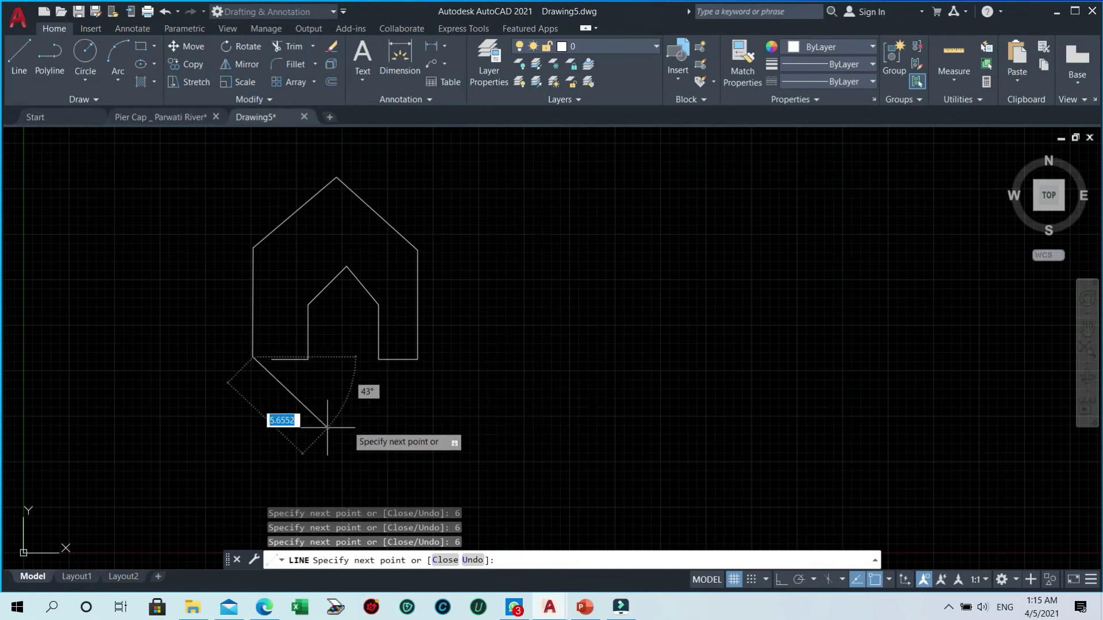
text(2)
key(Return)
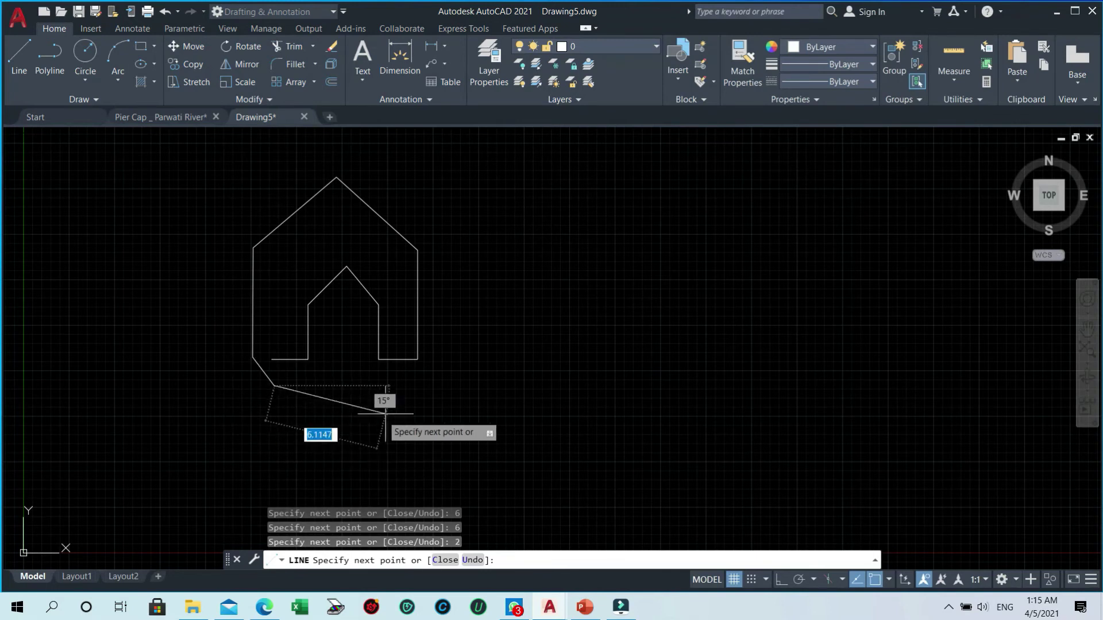
text(4)
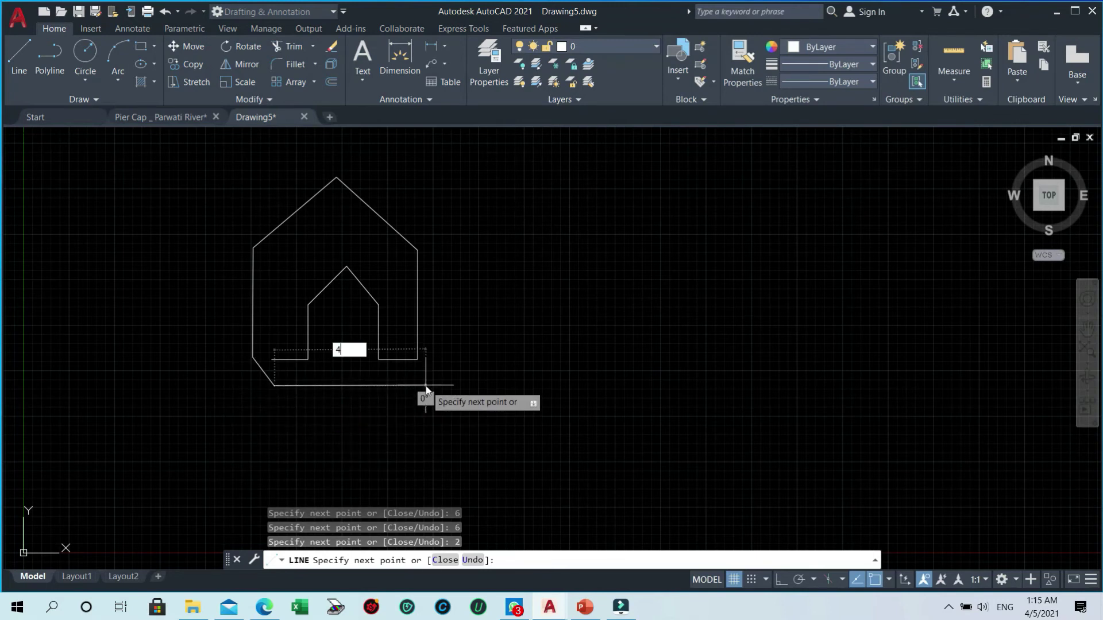
key(Return)
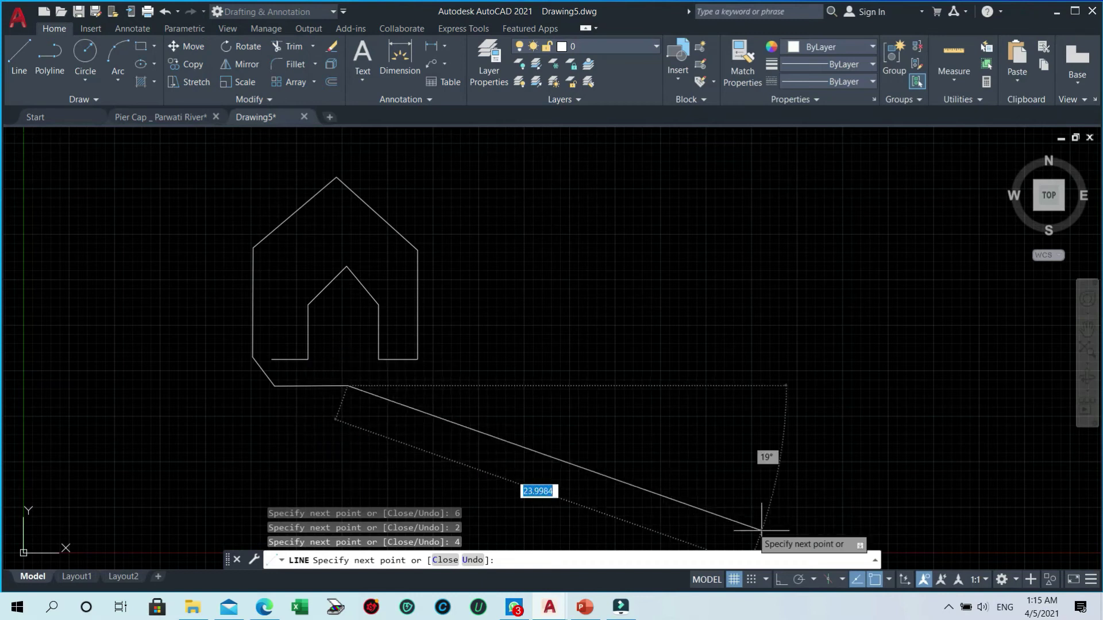
Turn Ortho mode on and continue the line 3 units down, 10 units right and 8 units up.
click(780, 579)
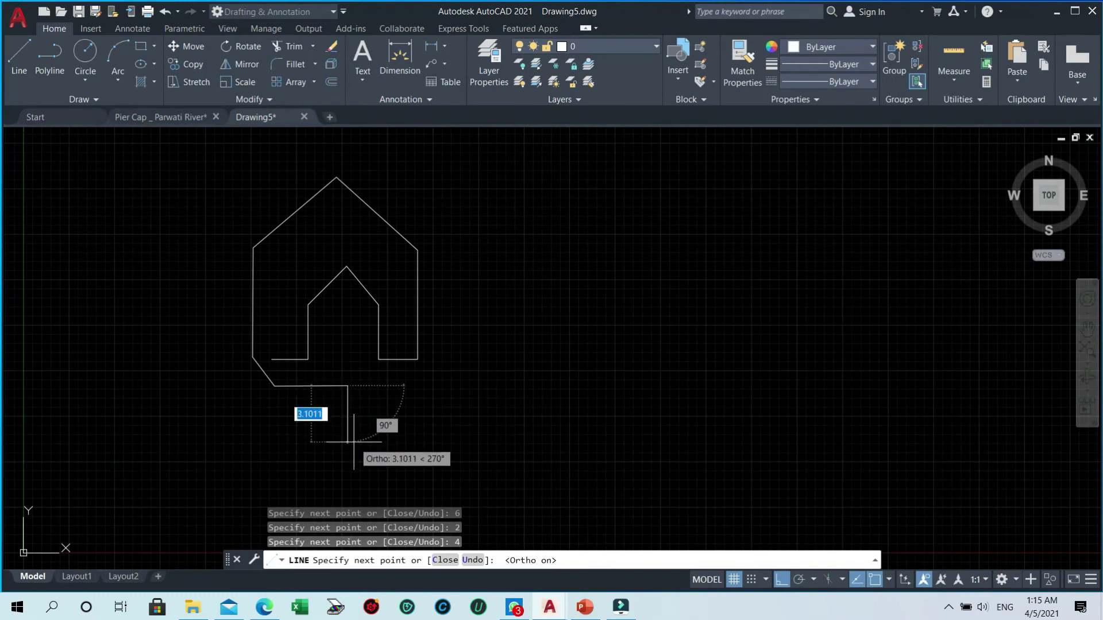
text(3)
key(Return)
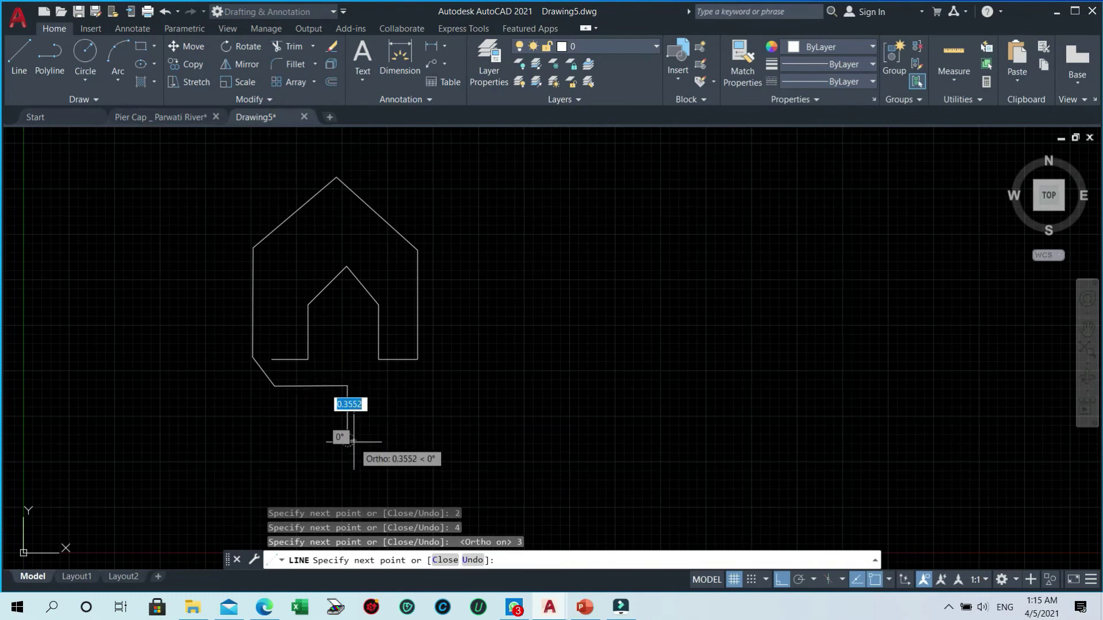
text(10)
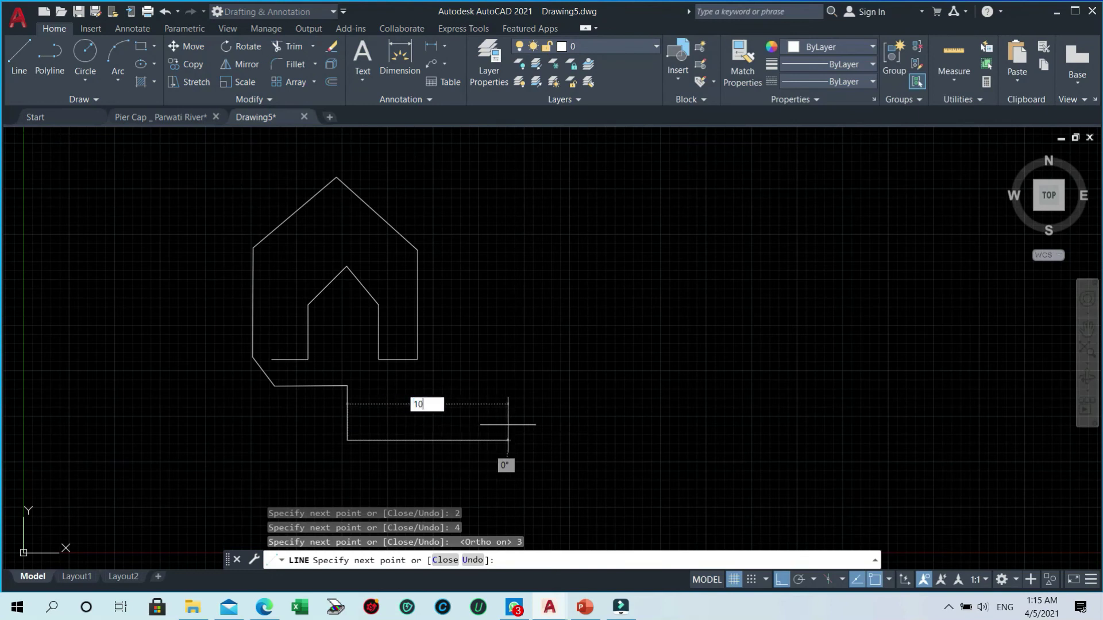
key(Return)
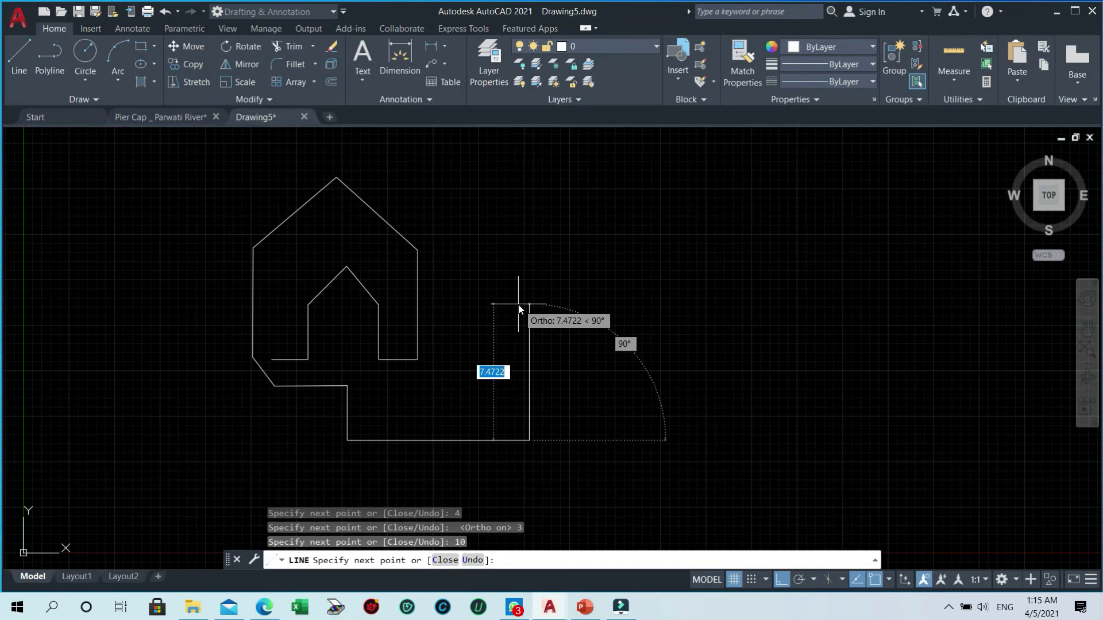
text(8)
key(Return)
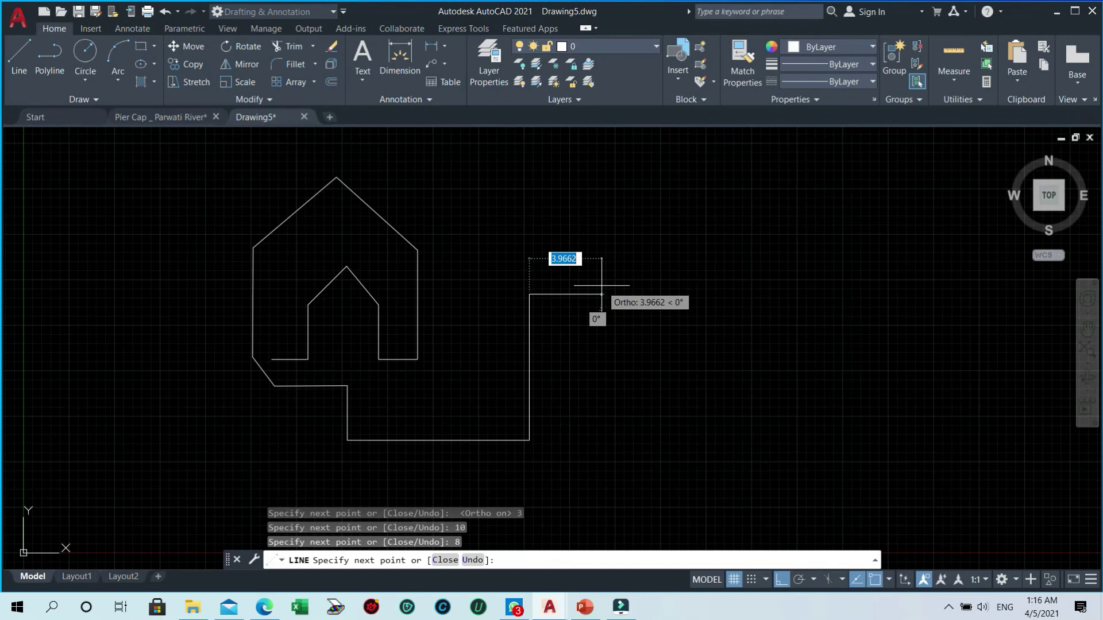
Continue the line with a 5-unit segment at 45°, using relative polar coordinates.
text(@)
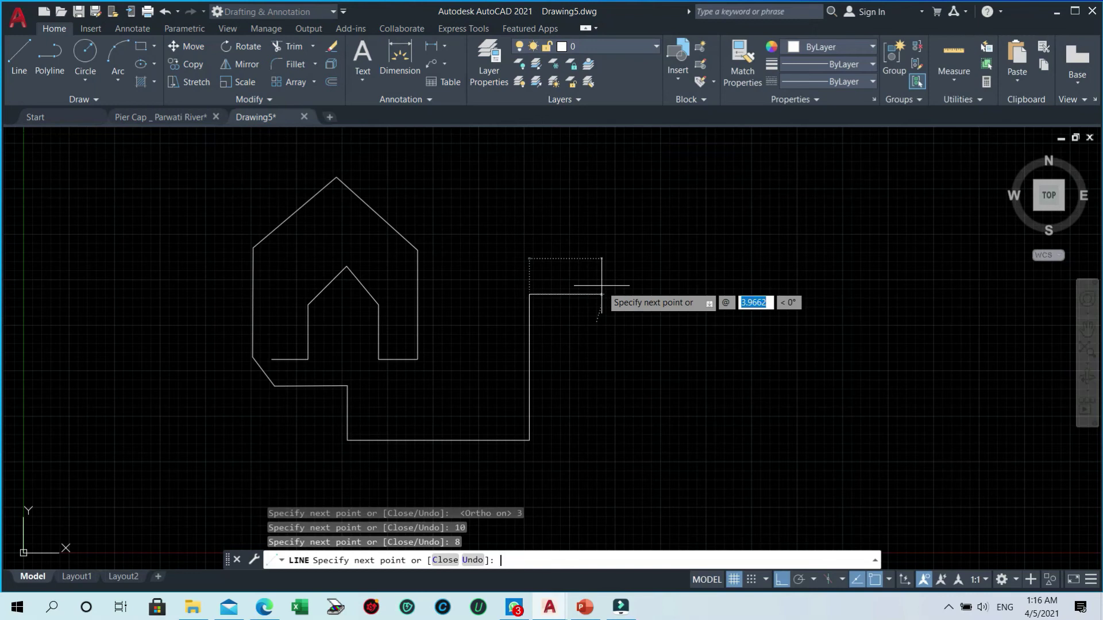
text(5)
key(Tab)
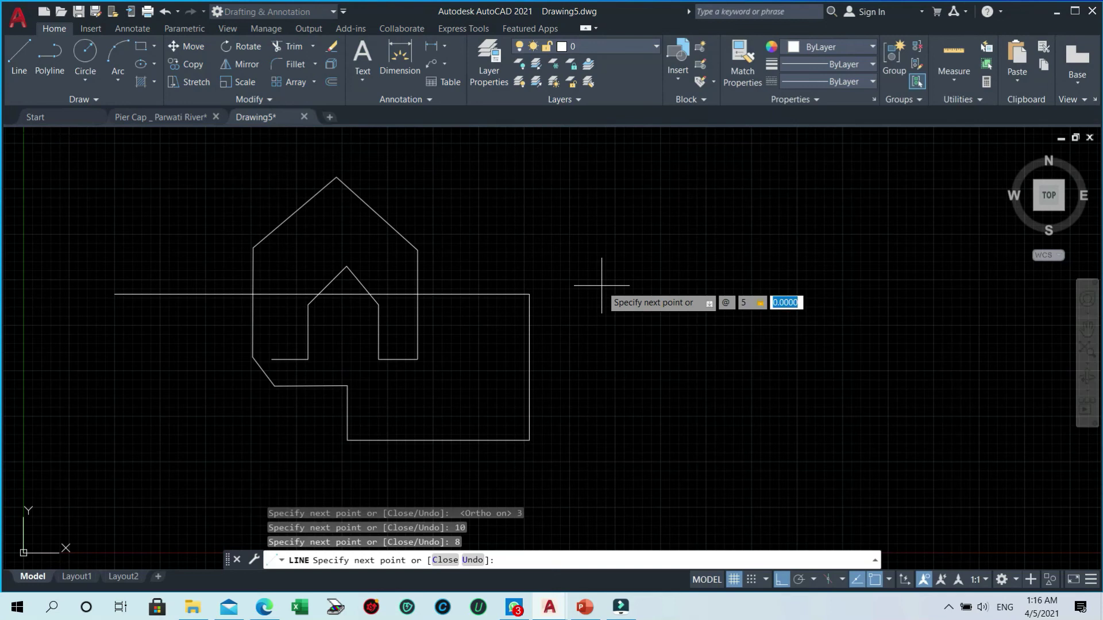
key(F8)
text(<45)
key(Return)
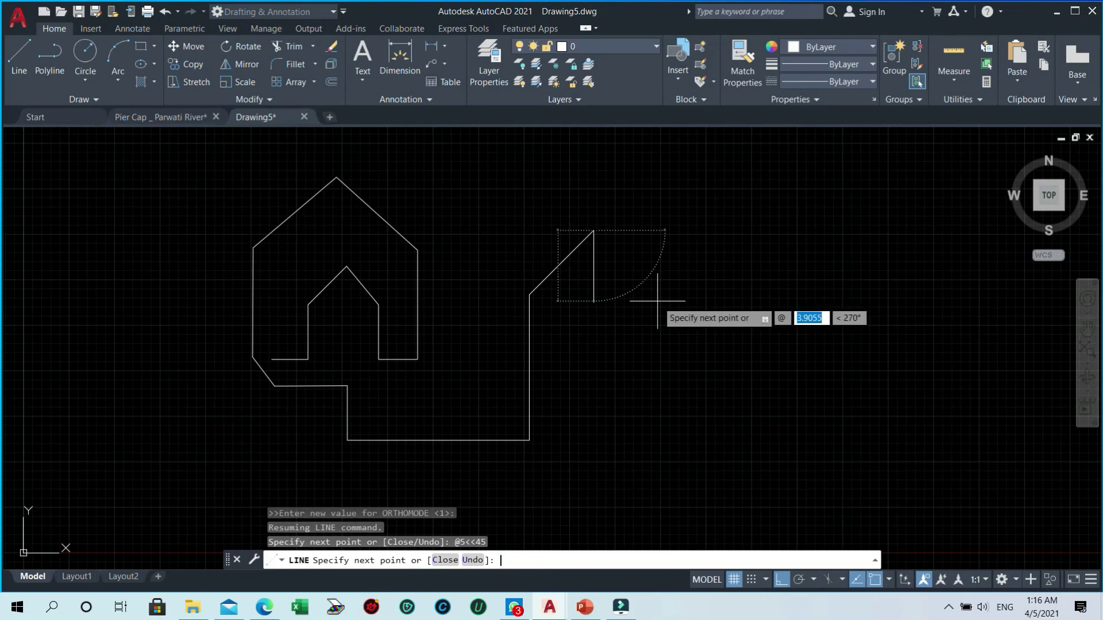
Complete the peak with a 5-unit segment at -45°, using relative polar coordinates.
text(5)
key(Tab)
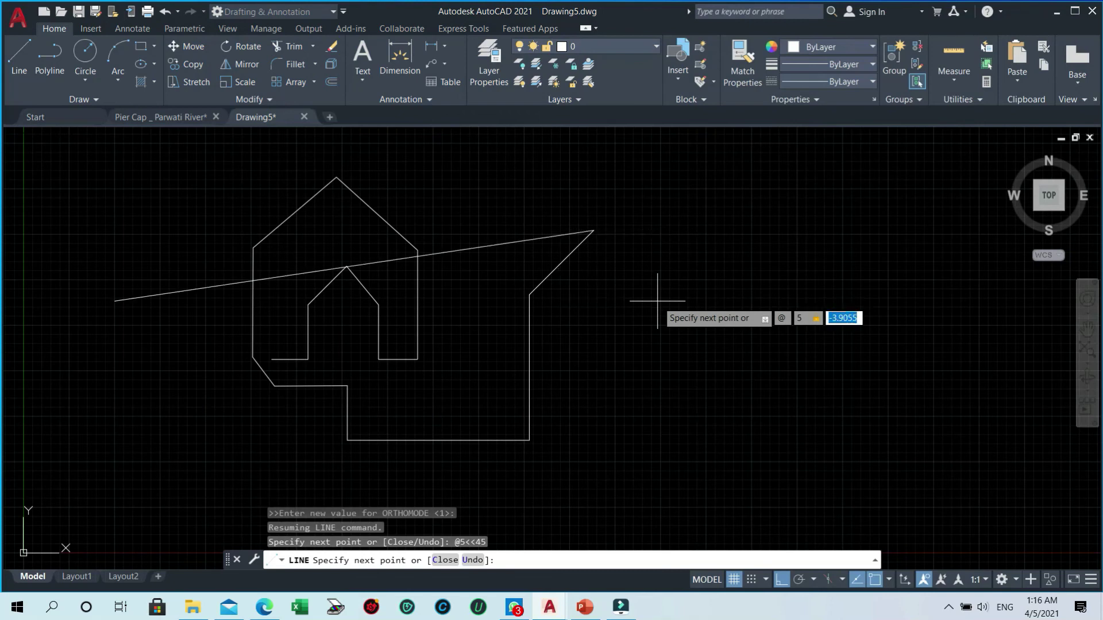
text(<-45)
key(Return)
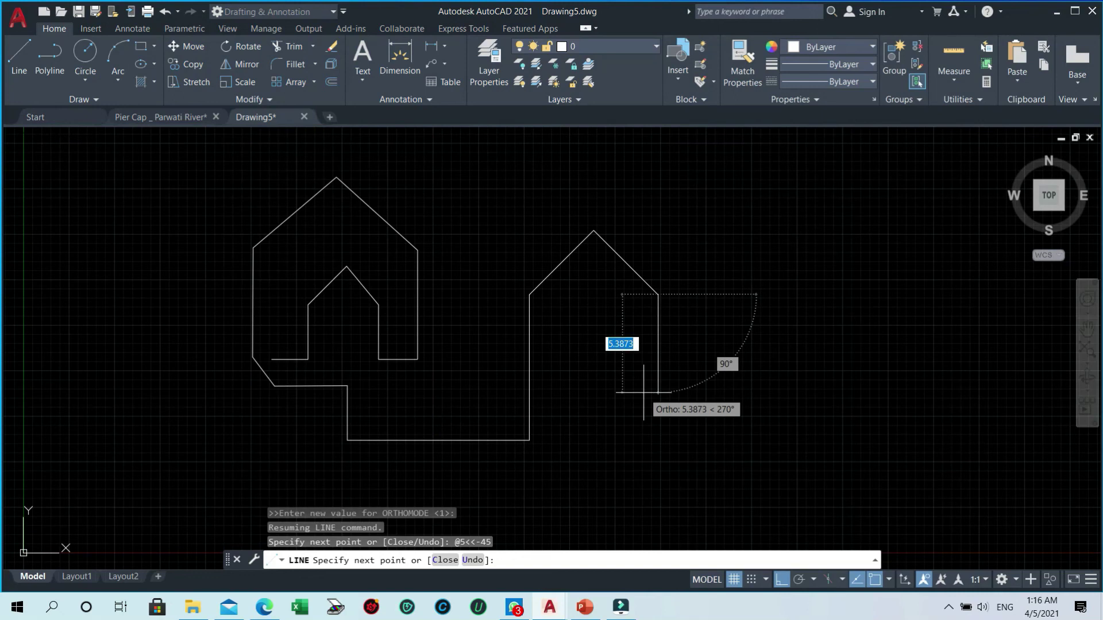
Draw an 8-unit segment at -90° from the end of the descending slope and finish the line.
key(shift)
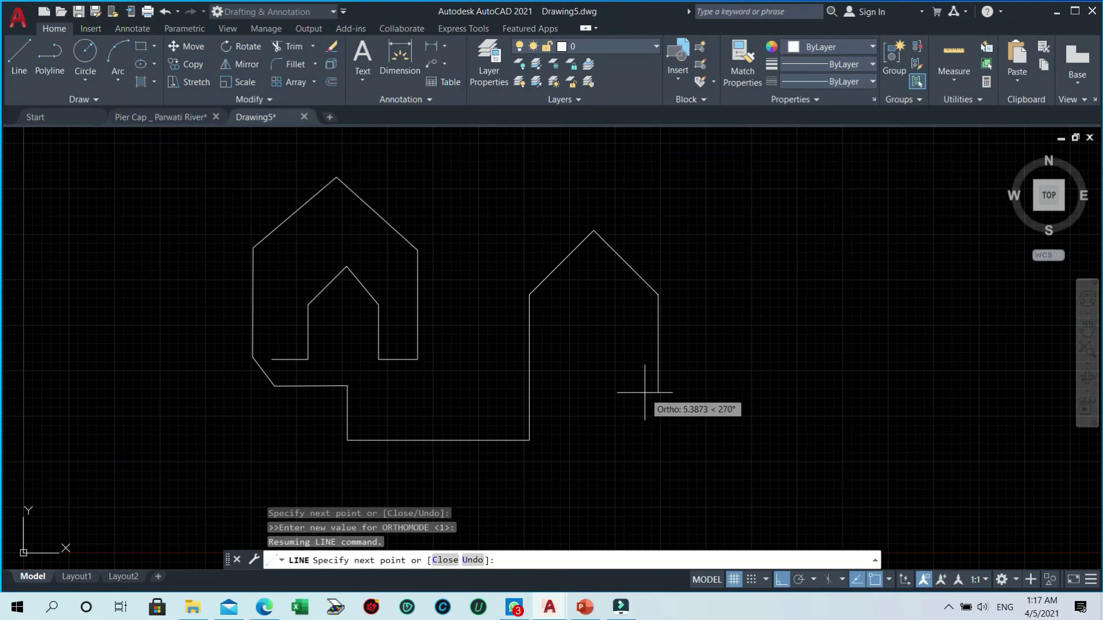
text(8)
key(Tab)
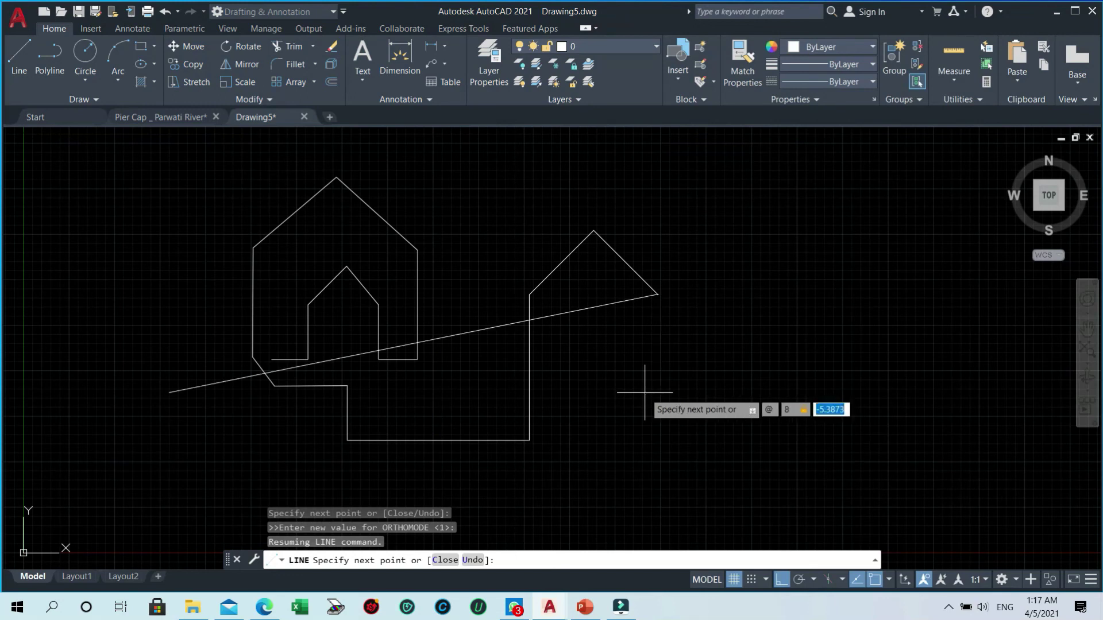
text(<)
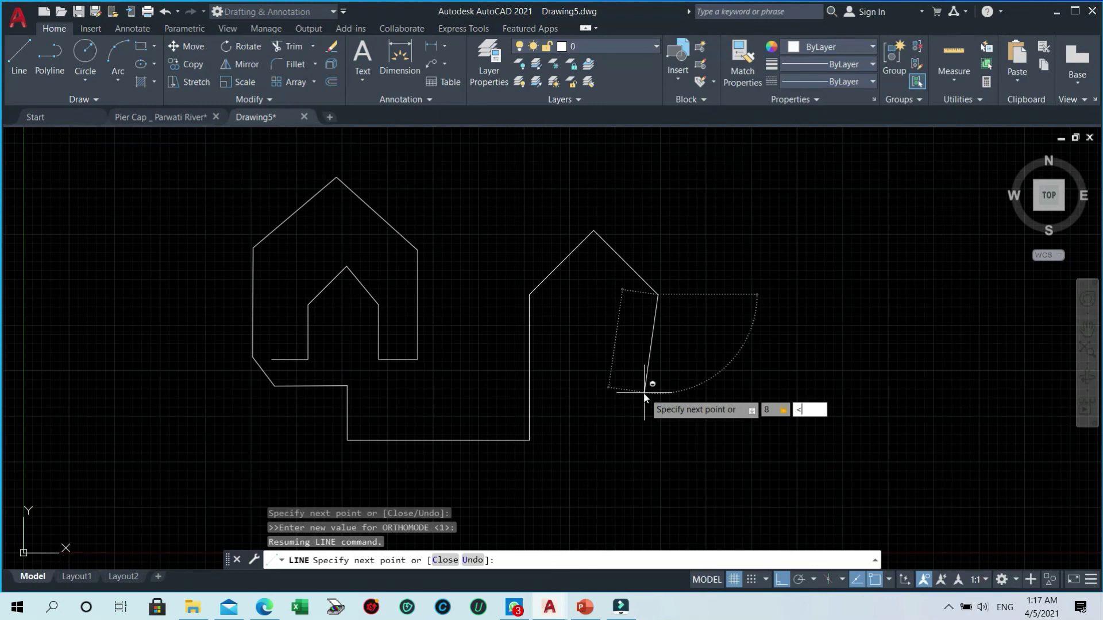
text(-90)
key(Return)
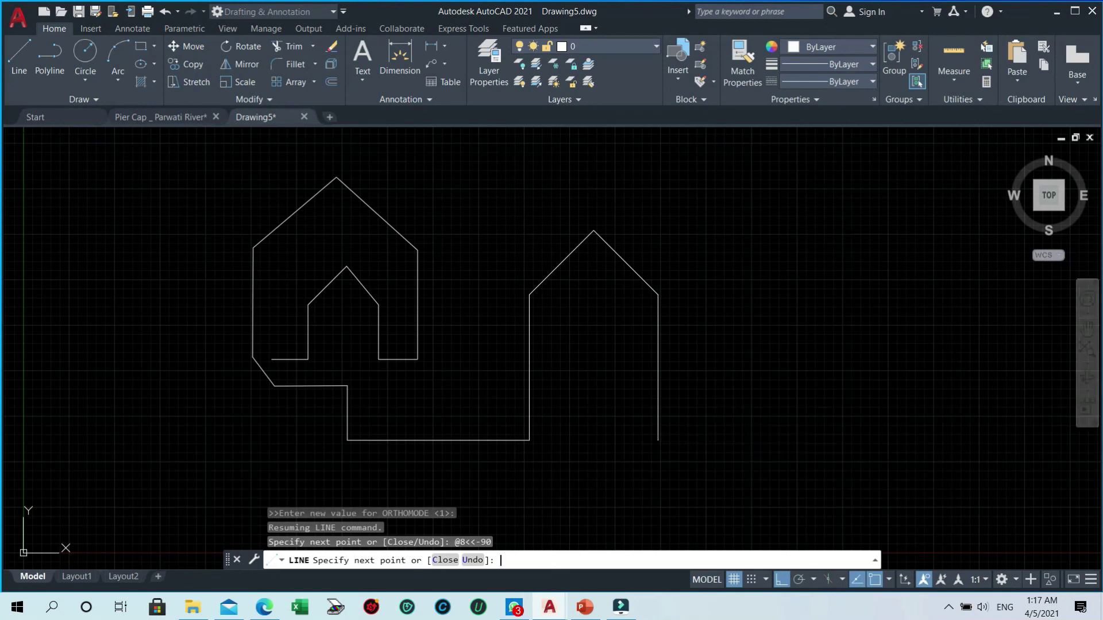
key(Return)
Select the whole house-shaped outline with a crossing window and erase it.
click(731, 460)
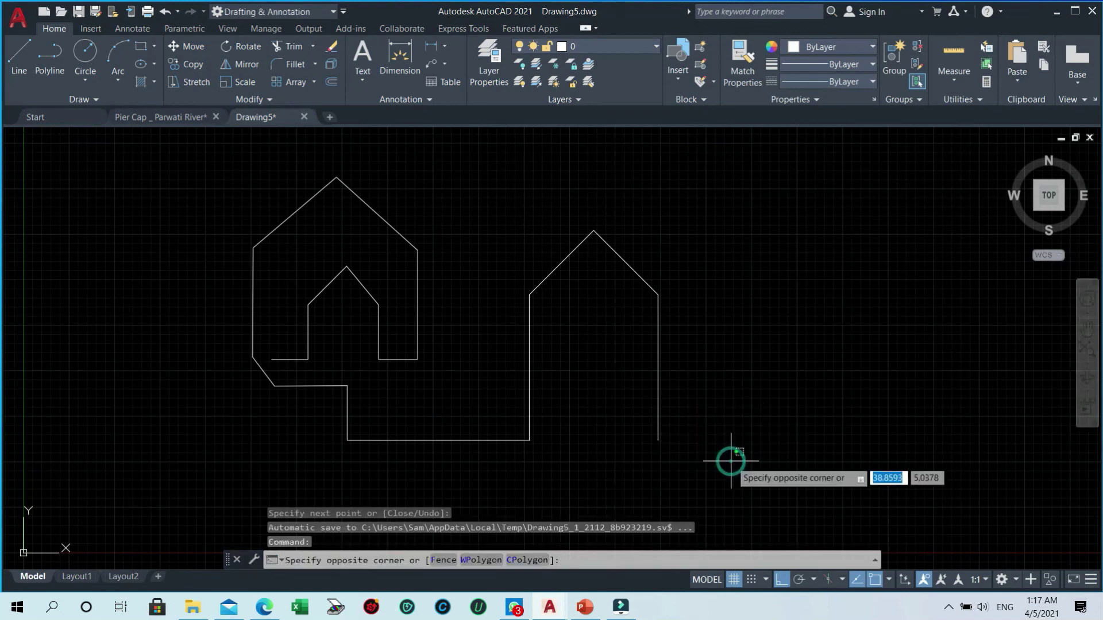
click(270, 141)
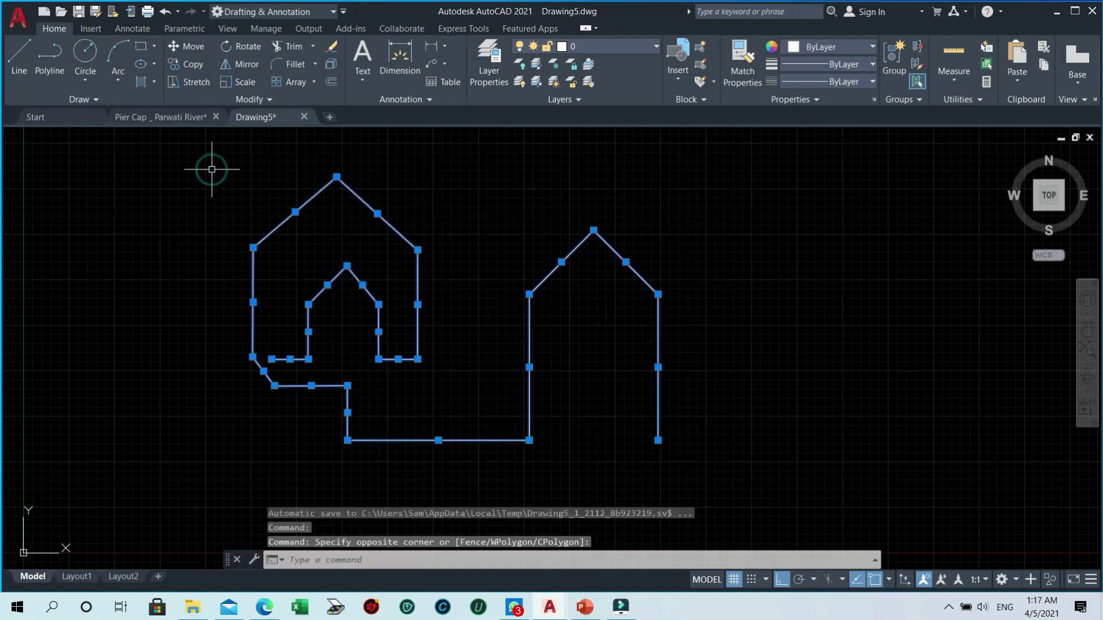
text(e)
key(Return)
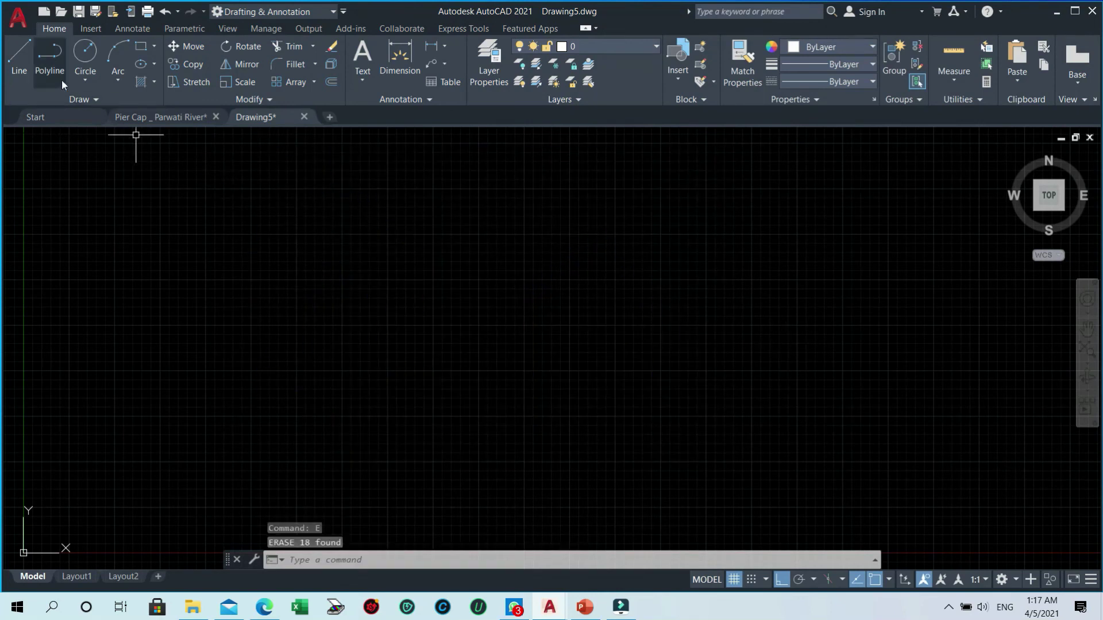
click(666, 436)
click(234, 264)
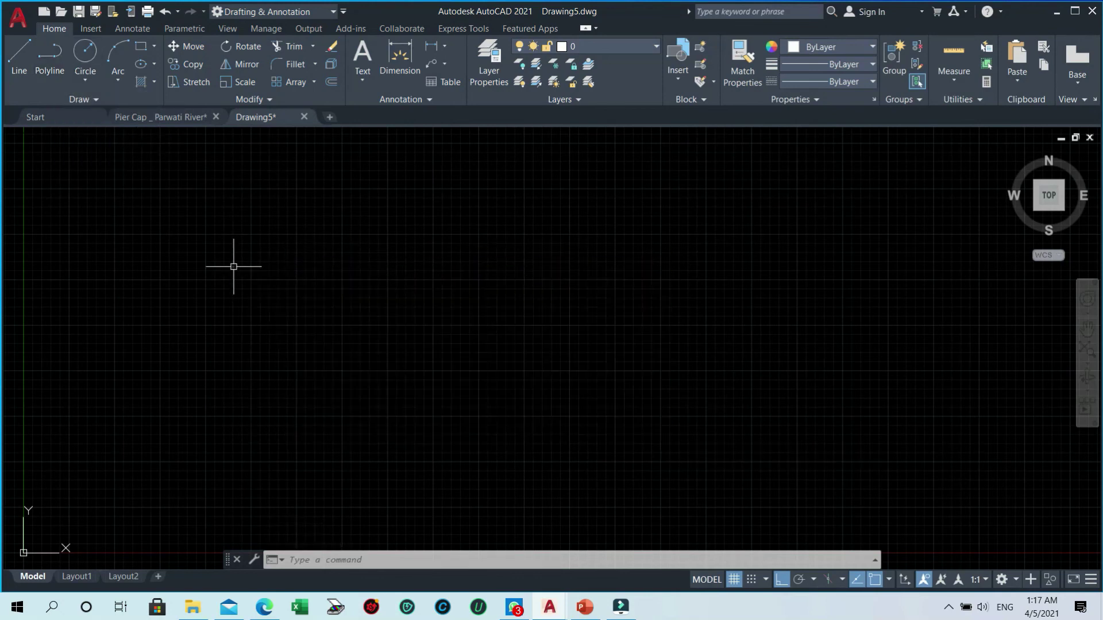